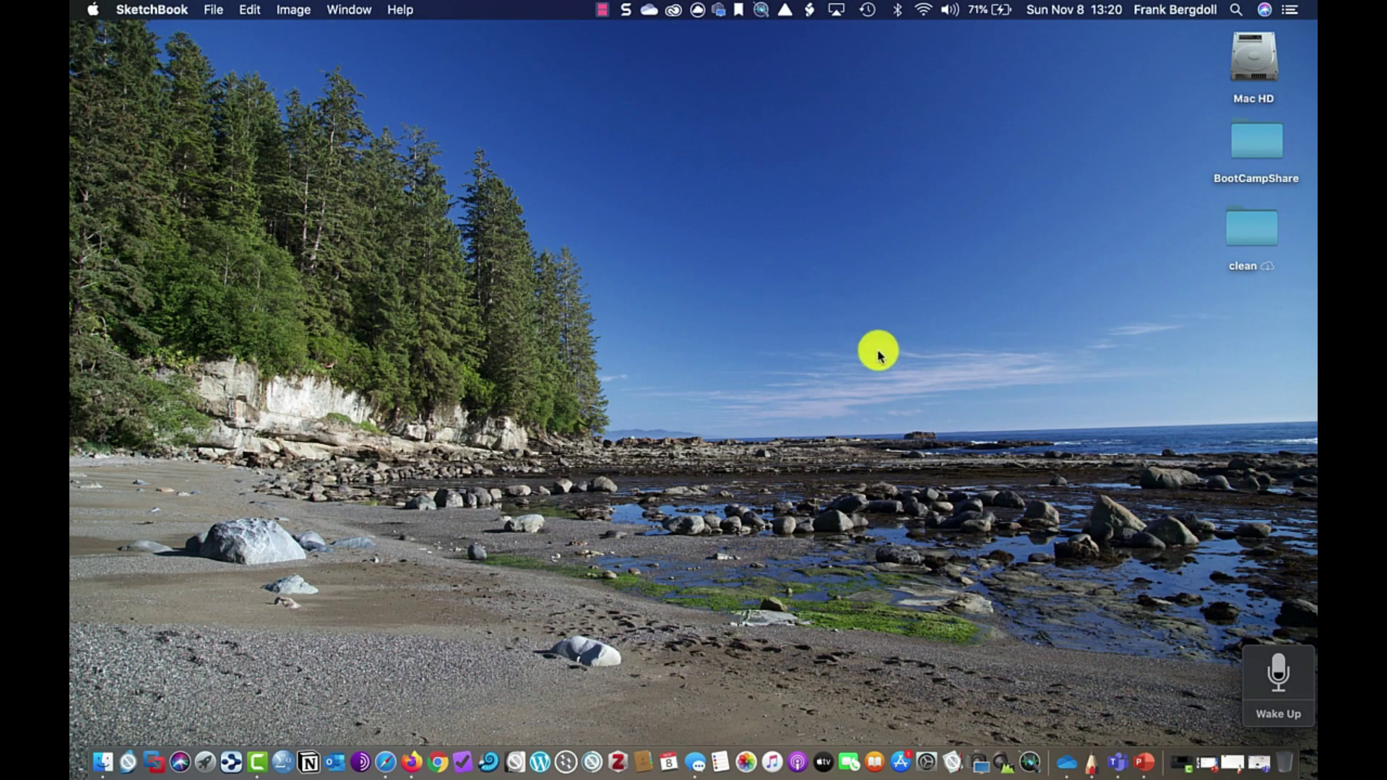
Step: Launch SketchBook from the Dock to get a blank untitled canvas
left_click(1093, 755)
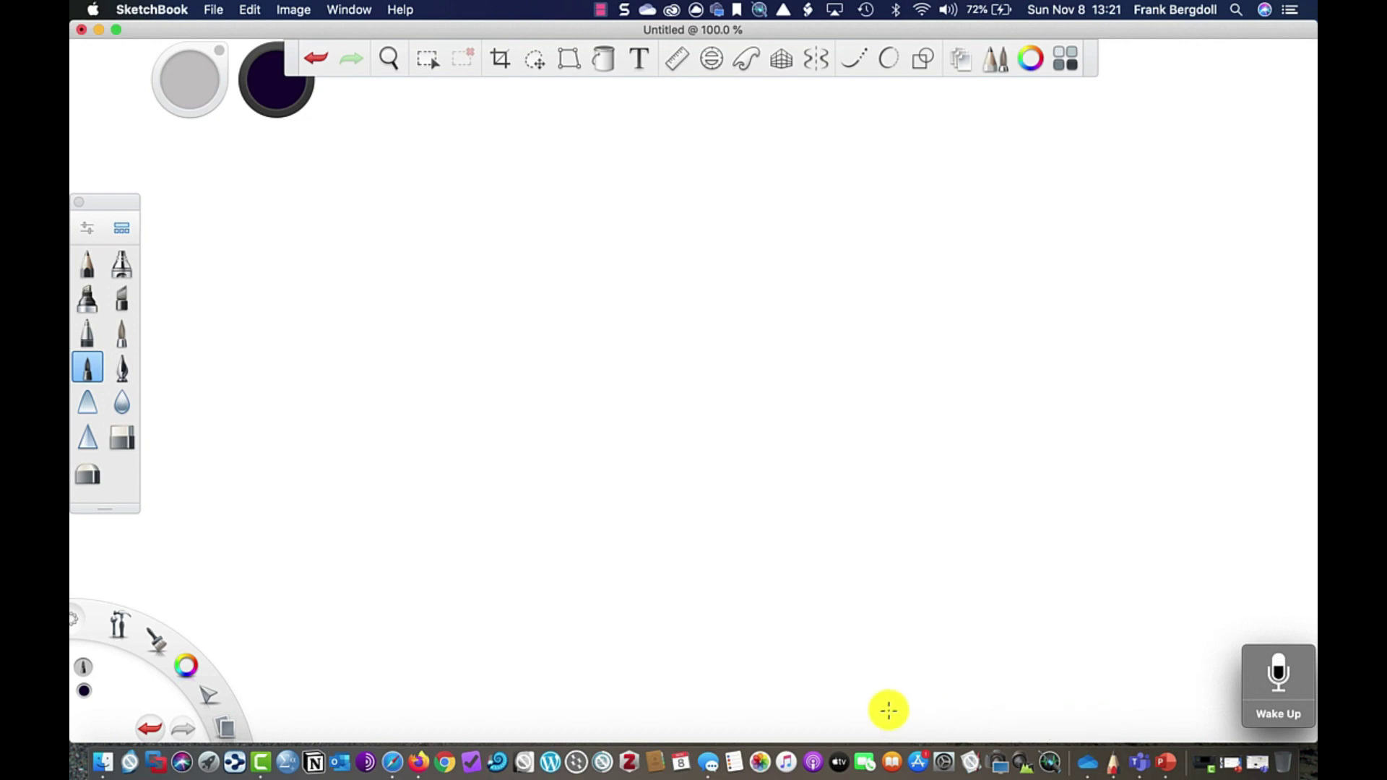
Step: Hand-write the heading 'Ms Team' and underline it
left_click(467, 439)
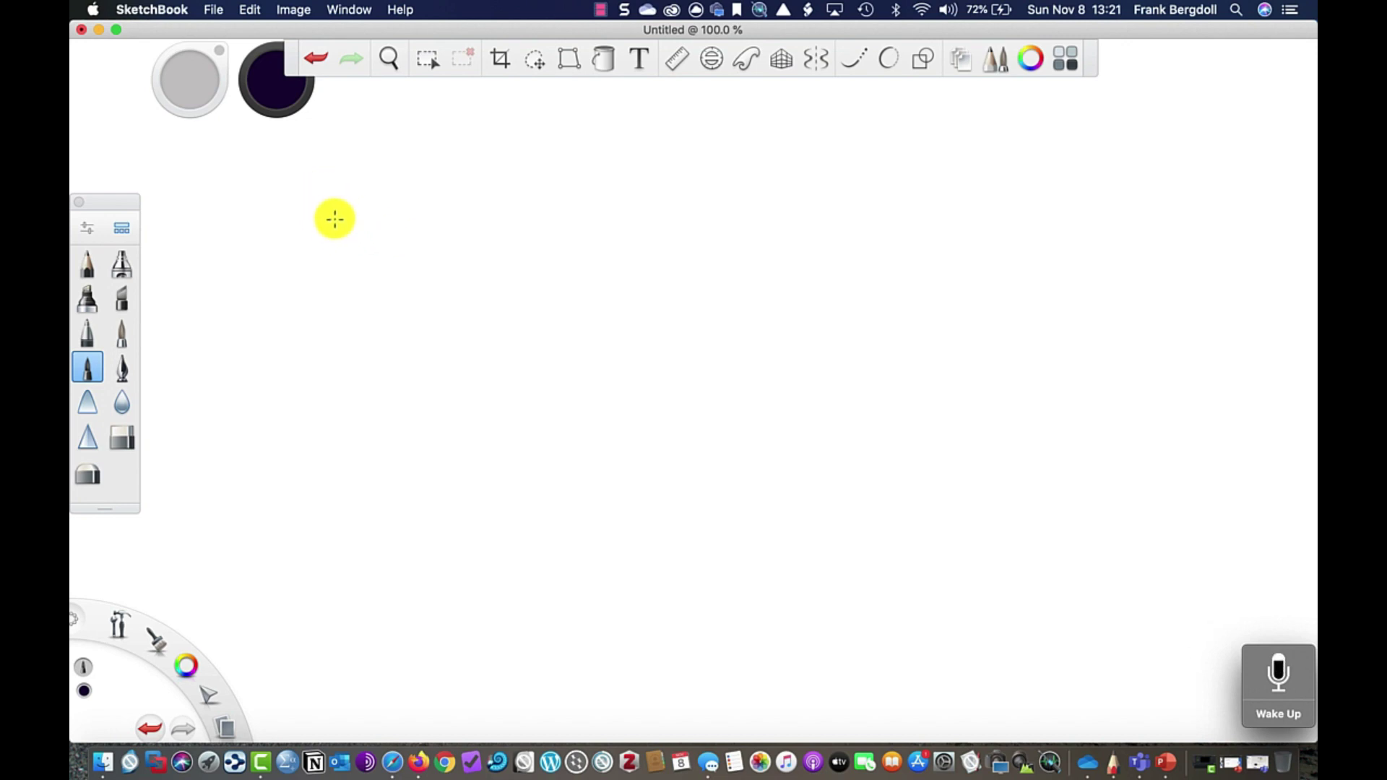
mouse_move(334, 237)
left_mouse_down()
mouse_move(344, 214)
mouse_move(355, 237)
mouse_move(477, 237)
left_mouse_up()
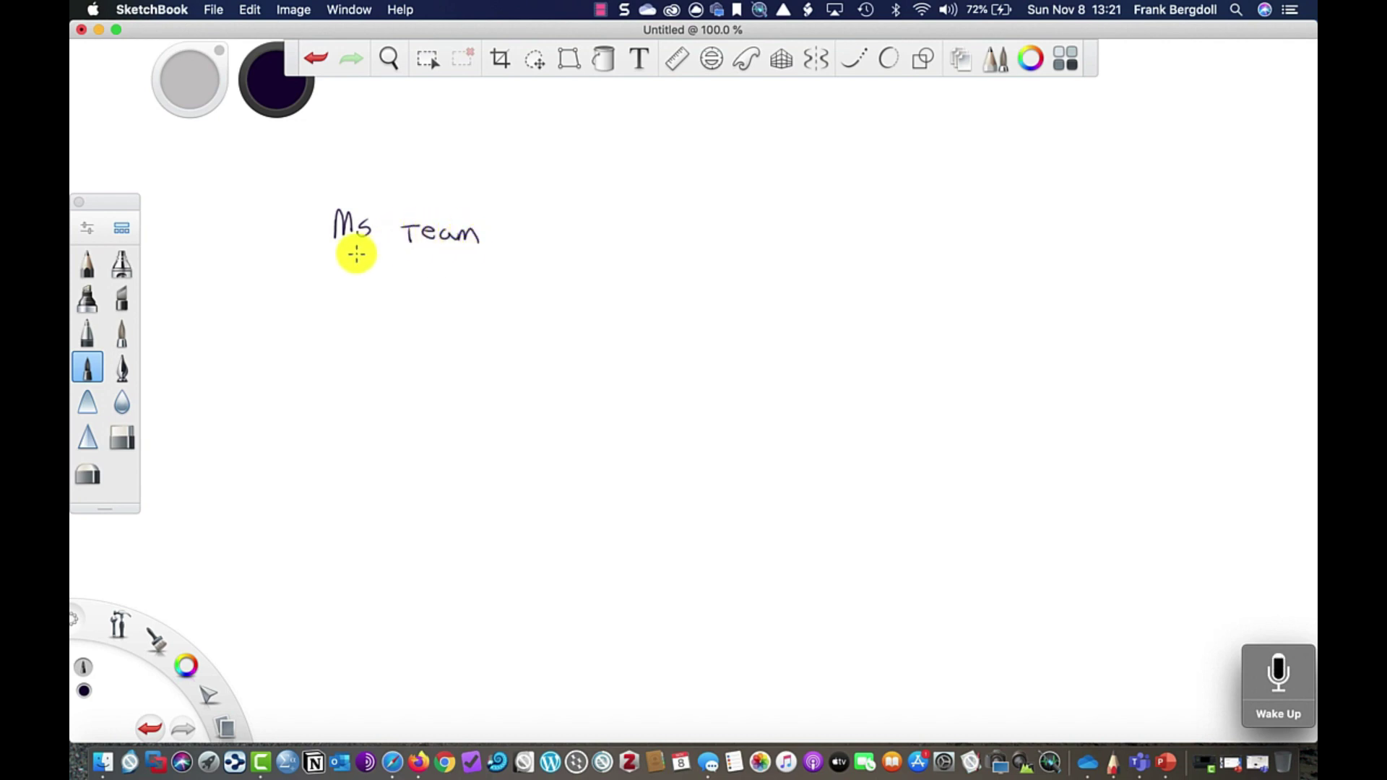
left_click_drag(346, 258, 472, 266)
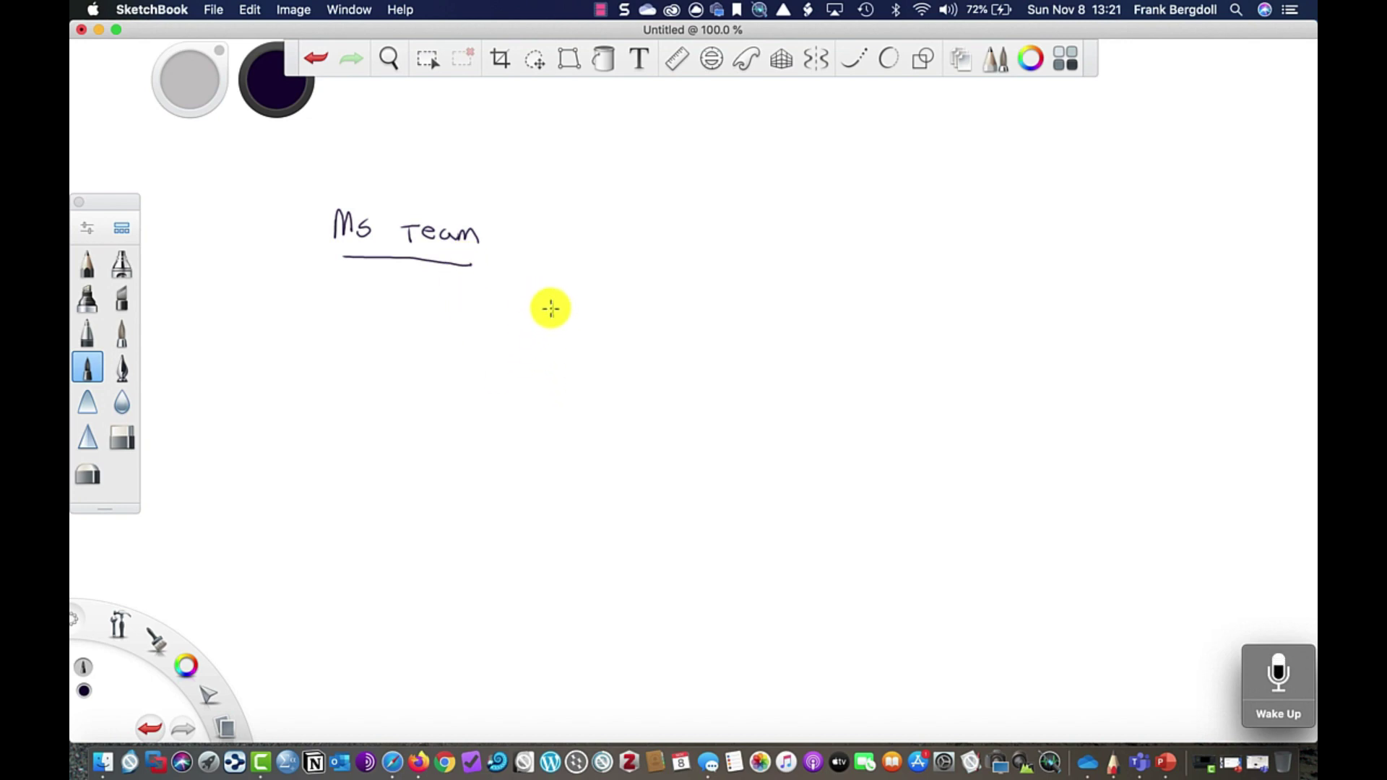
Step: Write 'I.T.' below the heading with arrows branching to a box
mouse_move(547, 302)
left_mouse_down()
mouse_move(560, 303)
mouse_move(554, 318)
mouse_move(589, 311)
left_mouse_up()
left_click(571, 320)
left_click(594, 323)
mouse_move(582, 312)
left_mouse_down()
mouse_move(685, 275)
mouse_move(703, 332)
left_mouse_up()
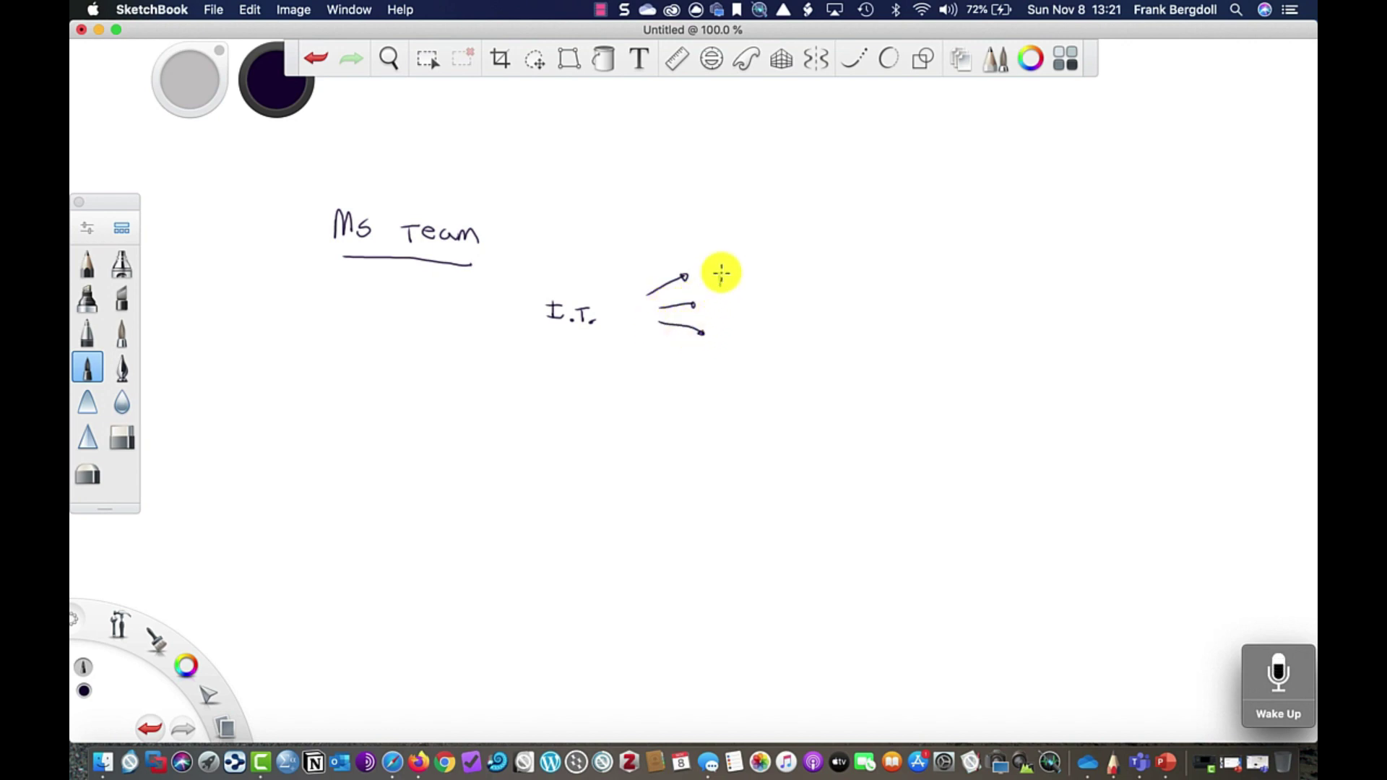
mouse_move(721, 273)
left_mouse_down()
mouse_move(750, 278)
mouse_move(720, 274)
mouse_move(756, 301)
mouse_move(725, 310)
mouse_move(761, 331)
mouse_move(727, 344)
mouse_move(765, 349)
left_mouse_up()
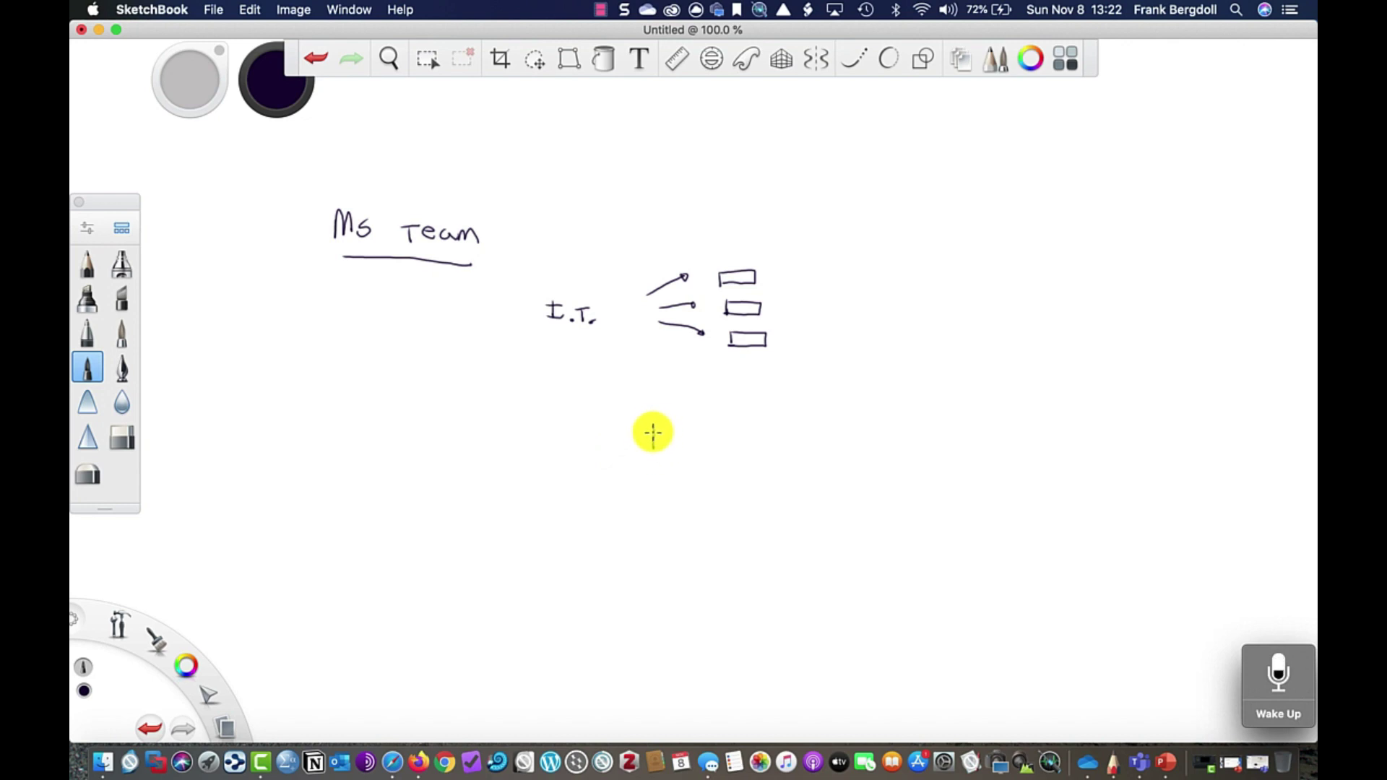
Step: Write 'Meeting Org.' with its arrows and boxes, and 'TEAM' to its left
mouse_move(653, 448)
left_mouse_down()
mouse_move(656, 433)
mouse_move(811, 440)
mouse_move(806, 457)
mouse_move(874, 418)
mouse_move(908, 431)
mouse_move(889, 459)
mouse_move(920, 458)
mouse_move(887, 497)
left_mouse_up()
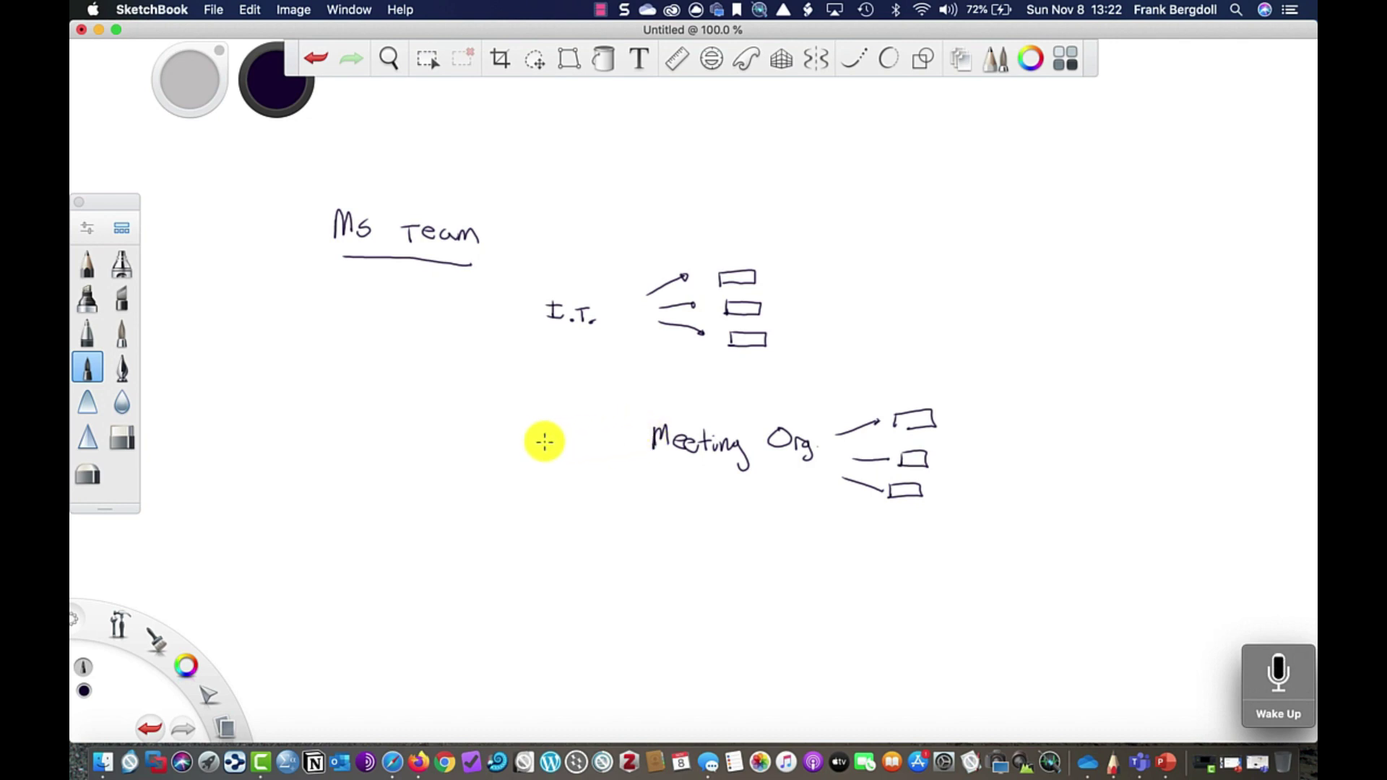
mouse_move(535, 436)
left_mouse_down()
mouse_move(561, 446)
mouse_move(592, 422)
left_mouse_up()
Step: Draw a bracket right after the word TEAM
left_click(608, 435)
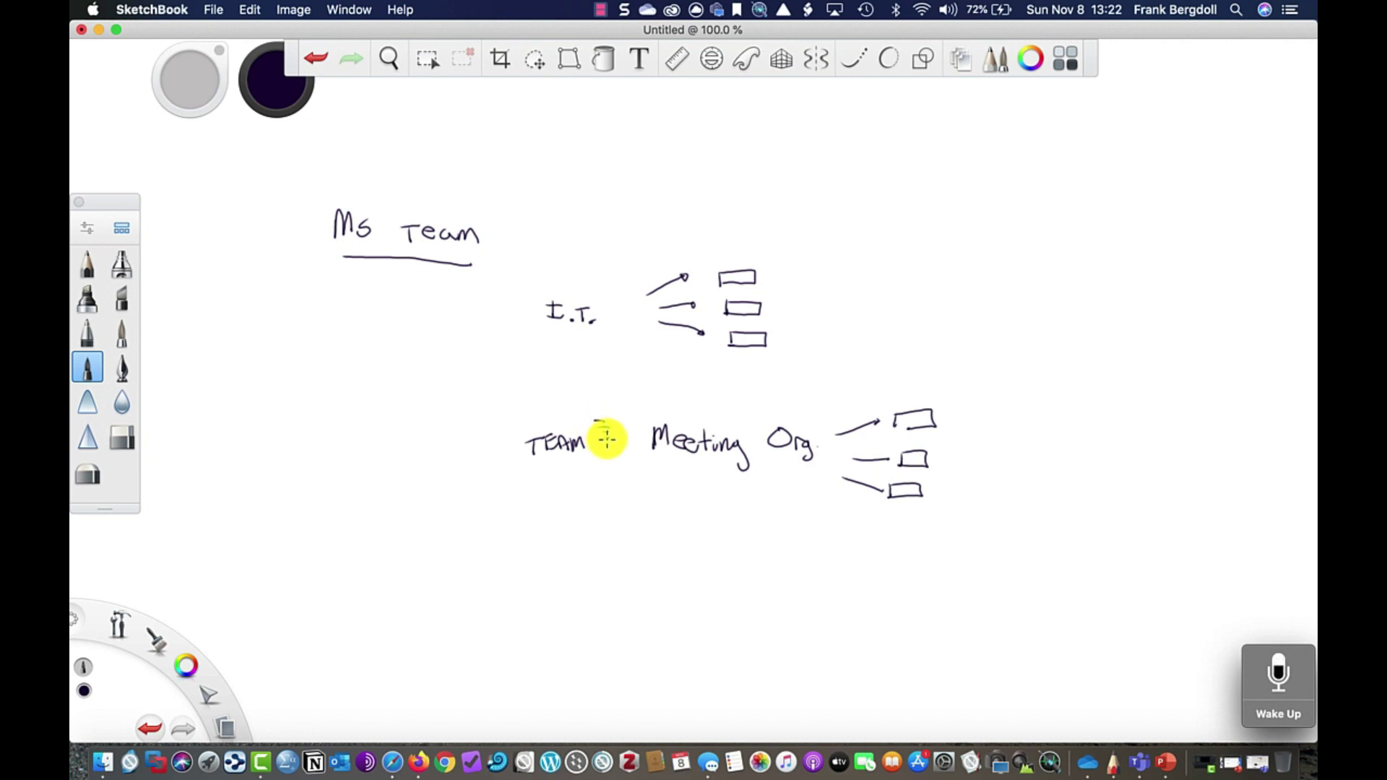
left_click(609, 445)
left_click_drag(598, 423, 611, 425)
left_click_drag(600, 428, 612, 430)
left_click_drag(615, 420, 617, 457)
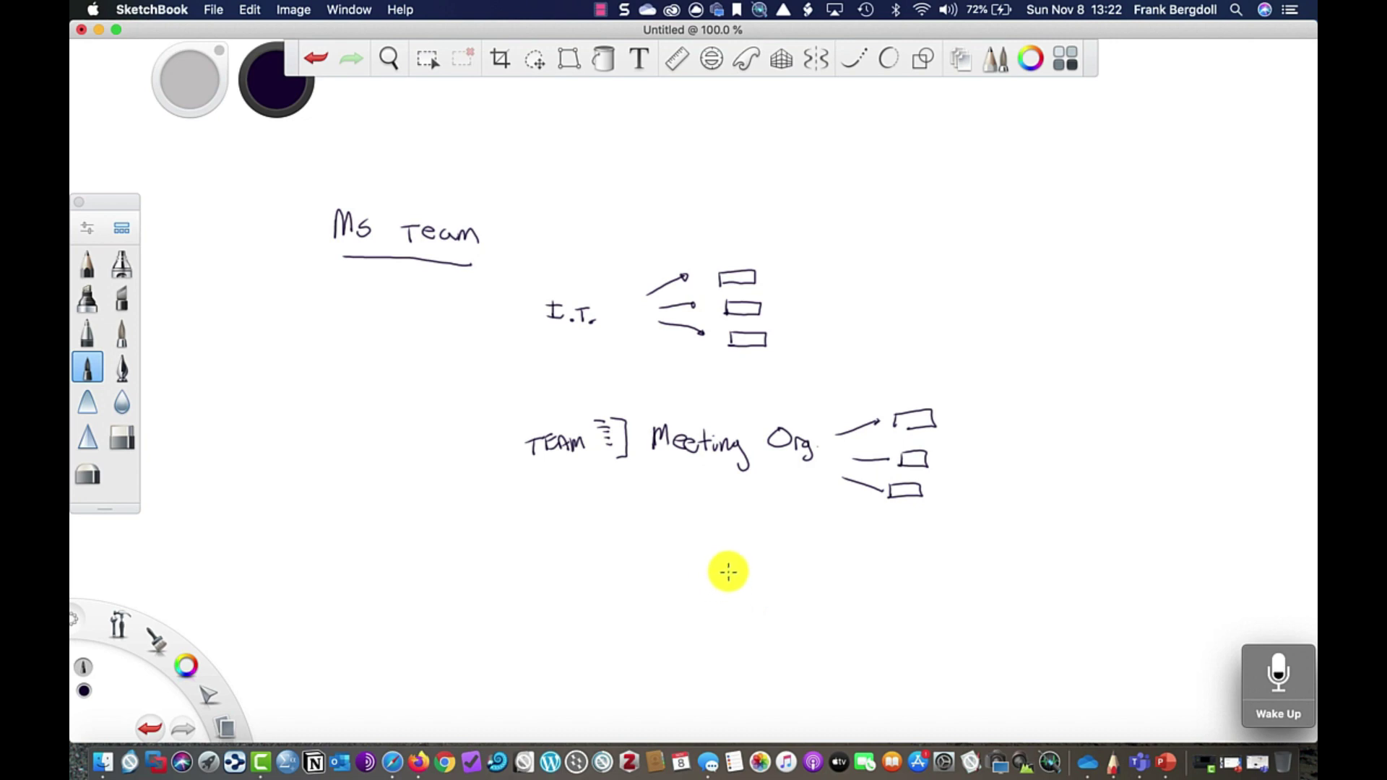
Step: Write 'Part' with arrows to 'Pres.' and 'Guests', underlining both
mouse_move(726, 563)
left_mouse_down()
mouse_move(727, 589)
mouse_move(763, 579)
mouse_move(759, 589)
left_mouse_up()
mouse_move(753, 576)
left_mouse_down()
mouse_move(824, 557)
mouse_move(899, 568)
left_mouse_up()
left_click(913, 567)
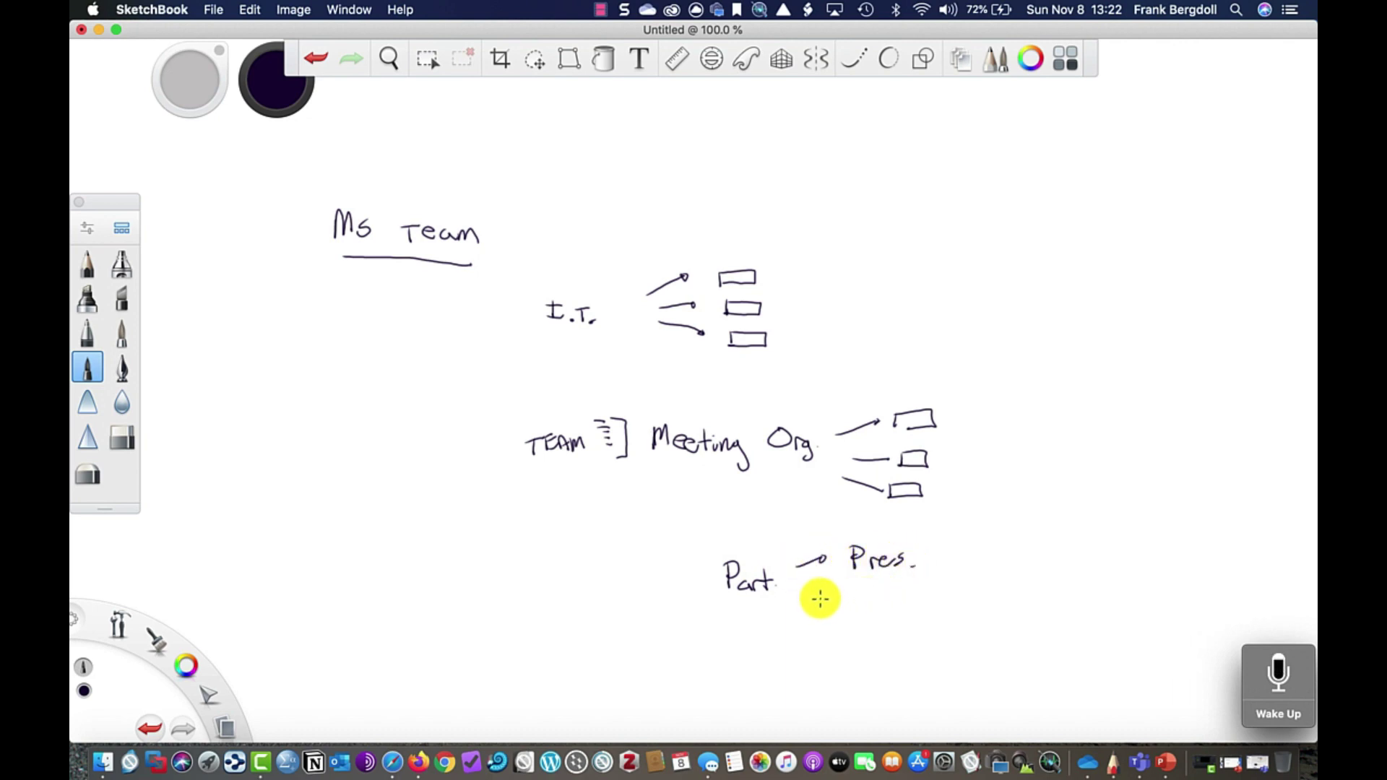
mouse_move(821, 598)
left_mouse_down()
mouse_move(944, 616)
mouse_move(923, 610)
mouse_move(923, 576)
mouse_move(936, 576)
left_mouse_up()
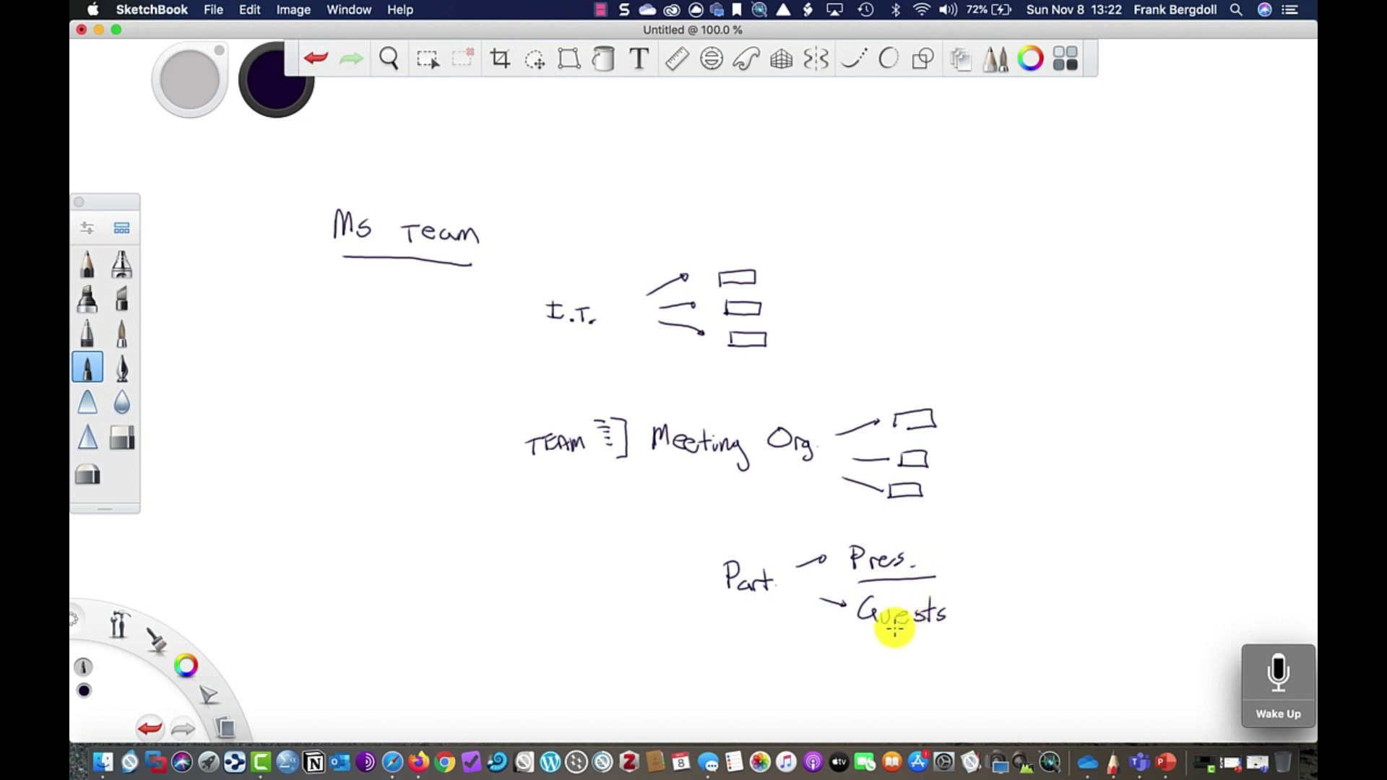
left_click_drag(862, 639, 926, 635)
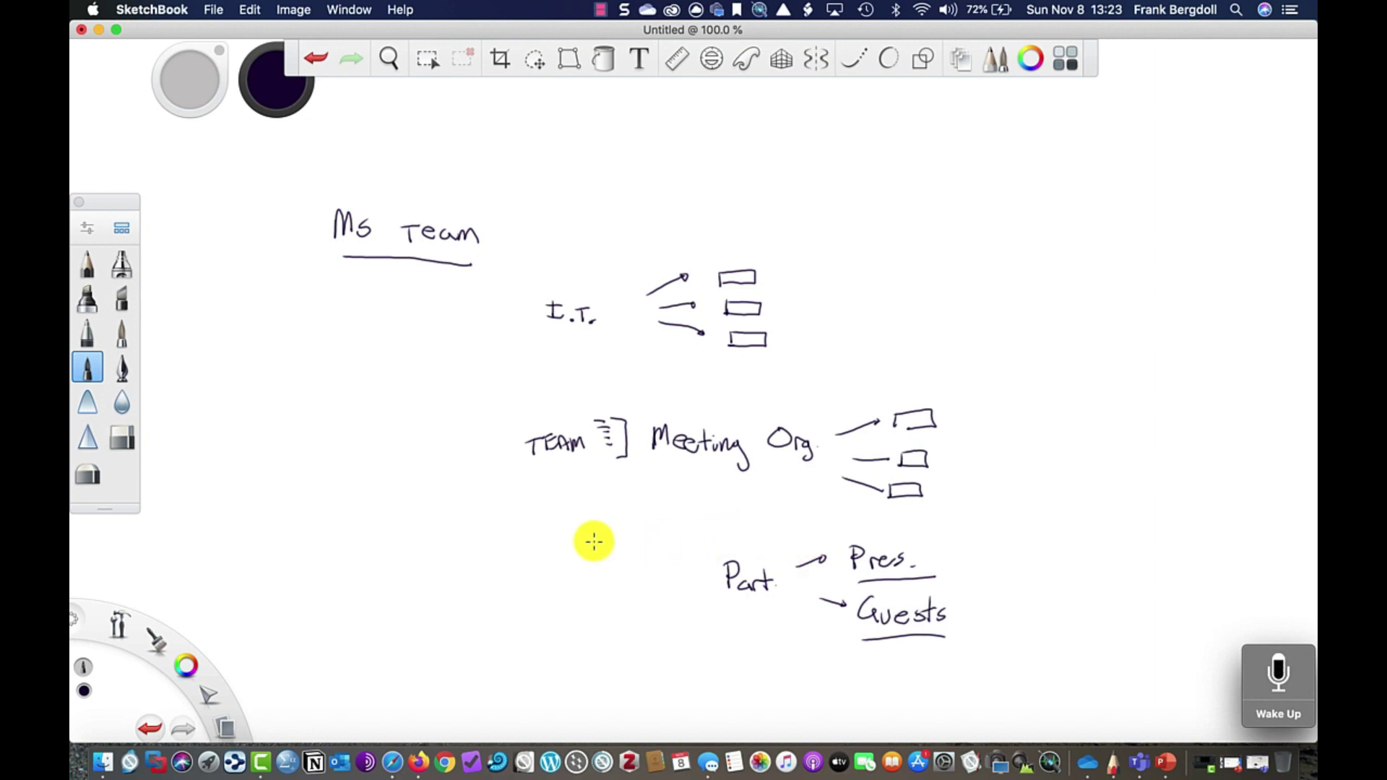
Step: Underline TEAM and I.T., and check off Pres. and Guests
left_click_drag(526, 470, 579, 470)
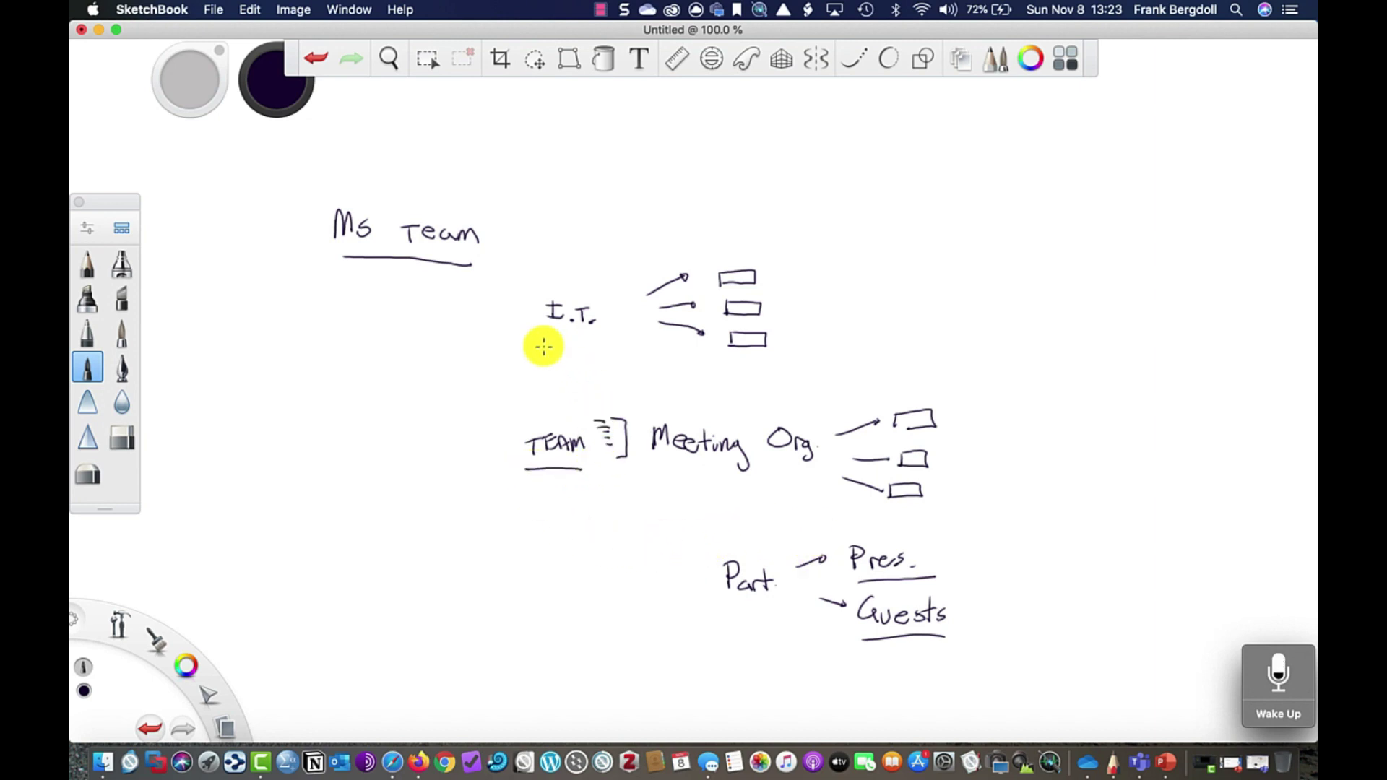
left_click_drag(542, 346, 603, 346)
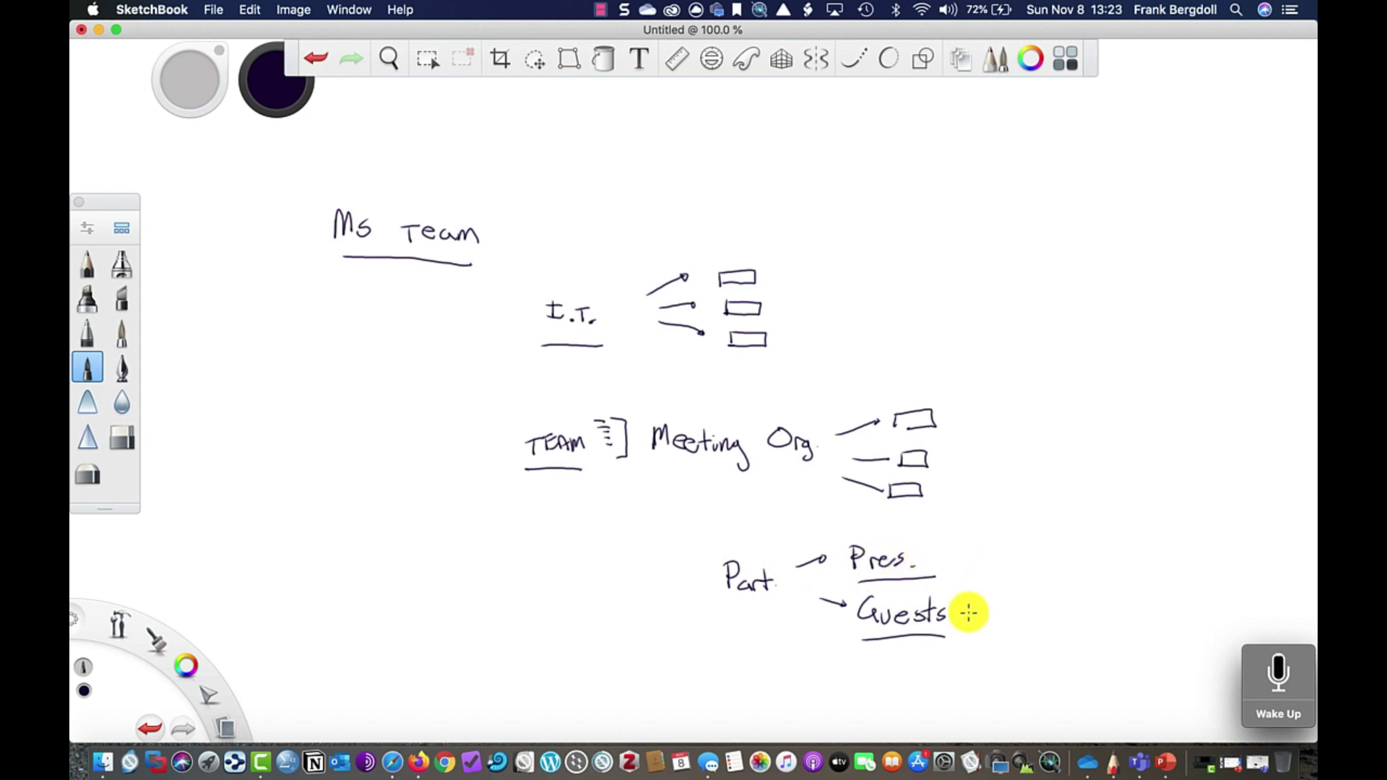
mouse_move(968, 607)
left_mouse_down()
mouse_move(990, 589)
mouse_move(972, 544)
mouse_move(961, 574)
left_mouse_up()
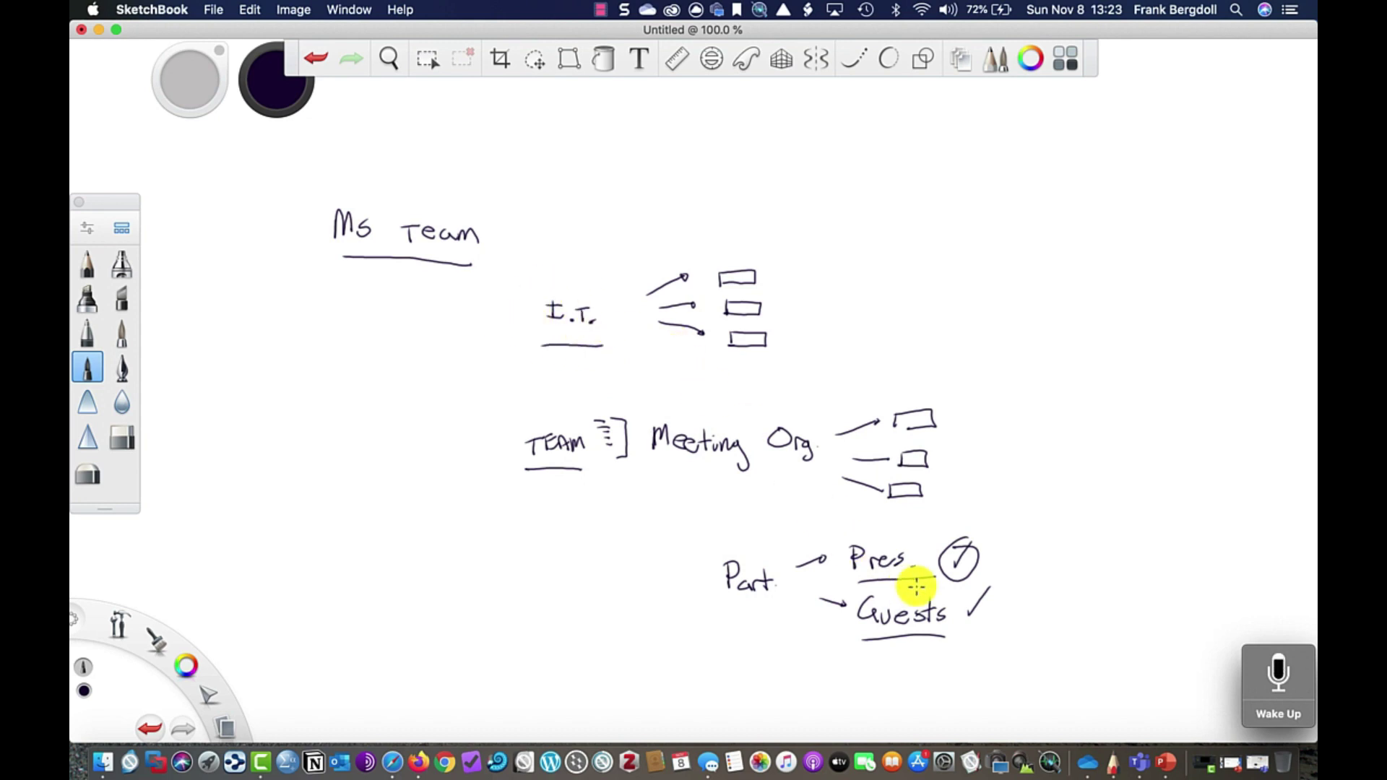
Step: Draw a vertical divider, write 'Windows' beside it, and minimize SketchBook
left_click_drag(1039, 529, 1047, 665)
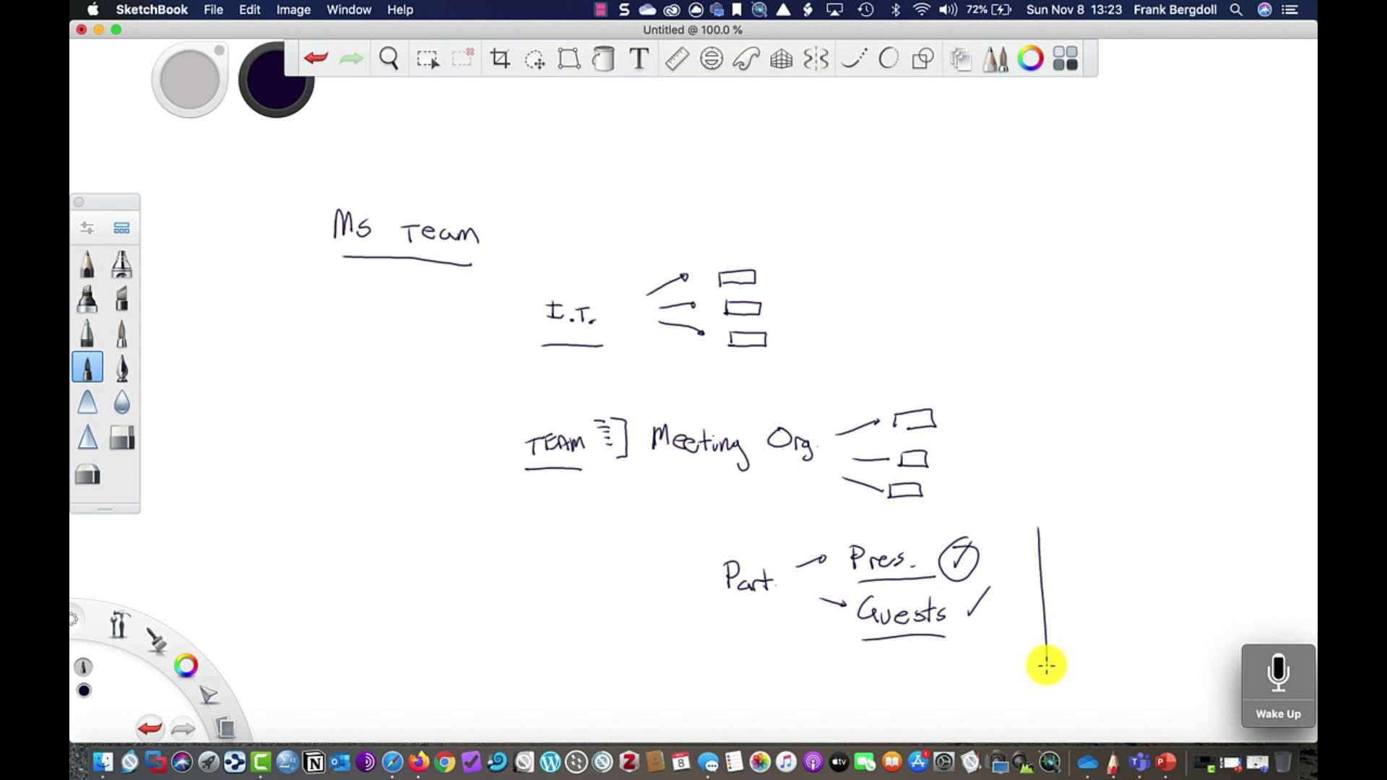
left_click_drag(1073, 546, 1166, 551)
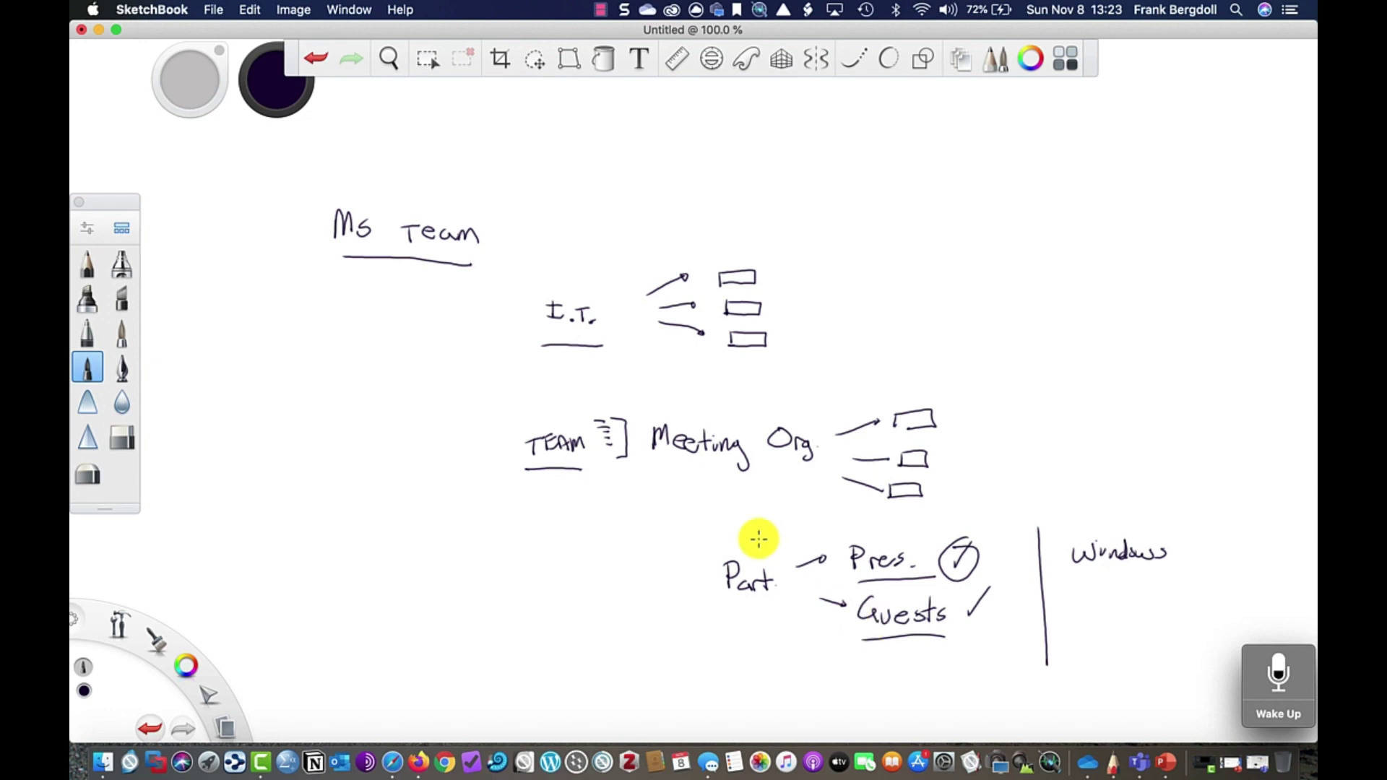
left_click(99, 30)
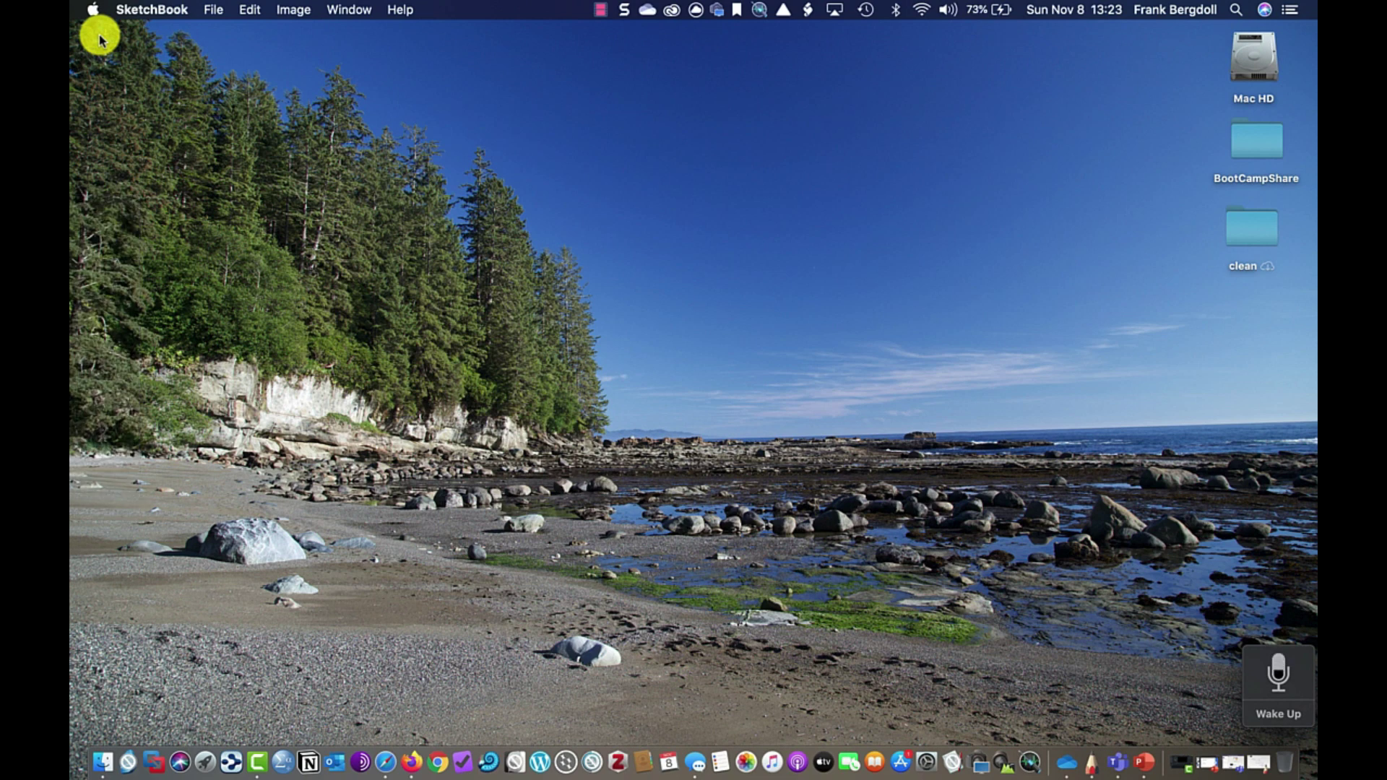
Step: Restore Microsoft Teams from the Dock to the Meeting Practice channel
left_click(1124, 765)
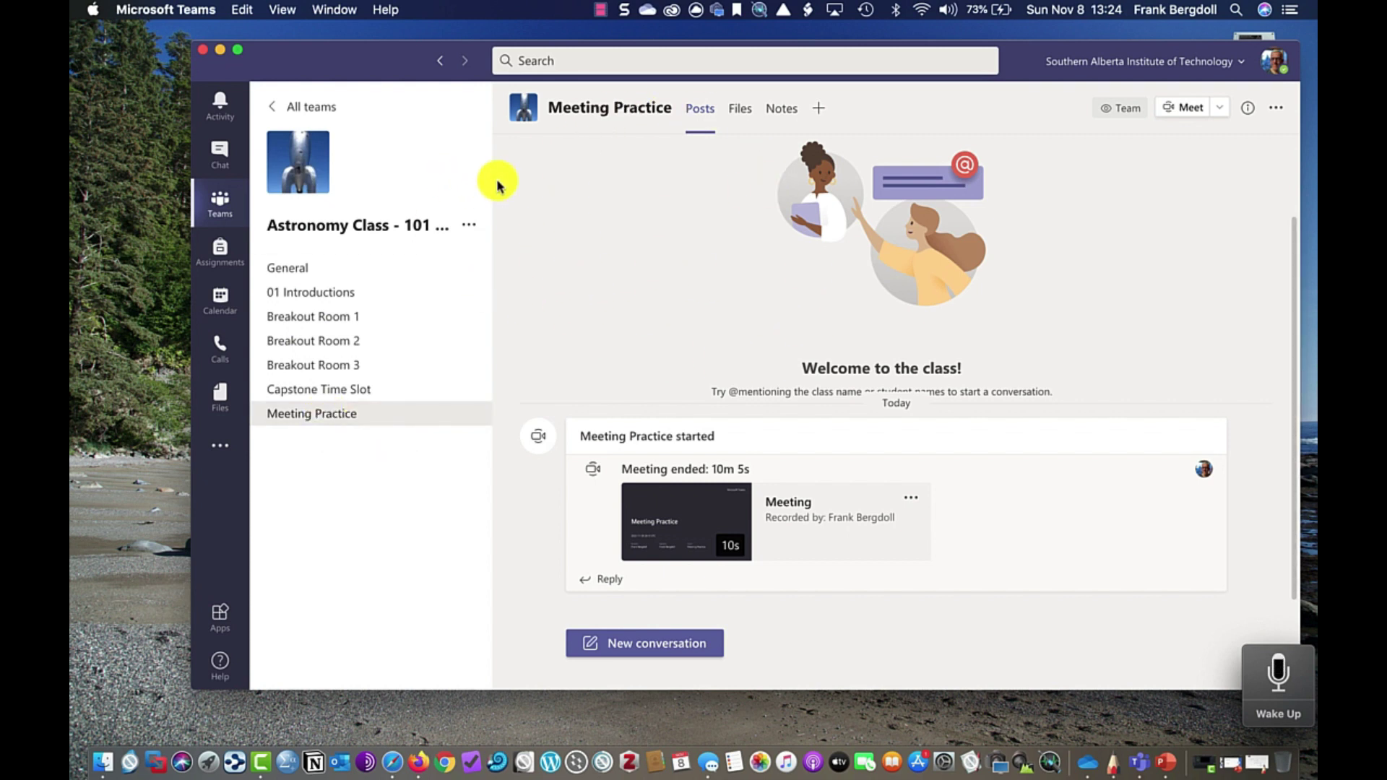
Step: Open Manage team for Astronomy Class - 101 Demonstration and review members, leaving roles as Member
left_click(471, 228)
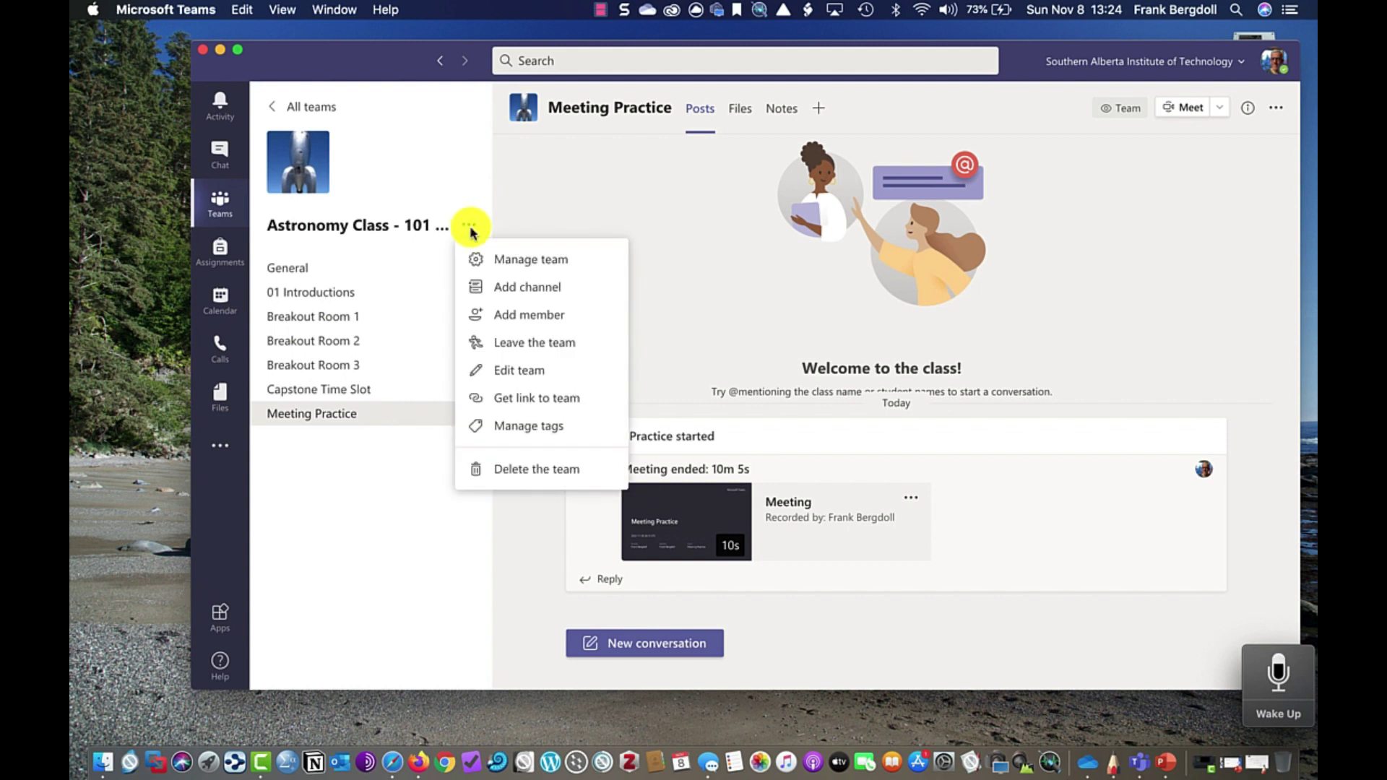
left_click(510, 259)
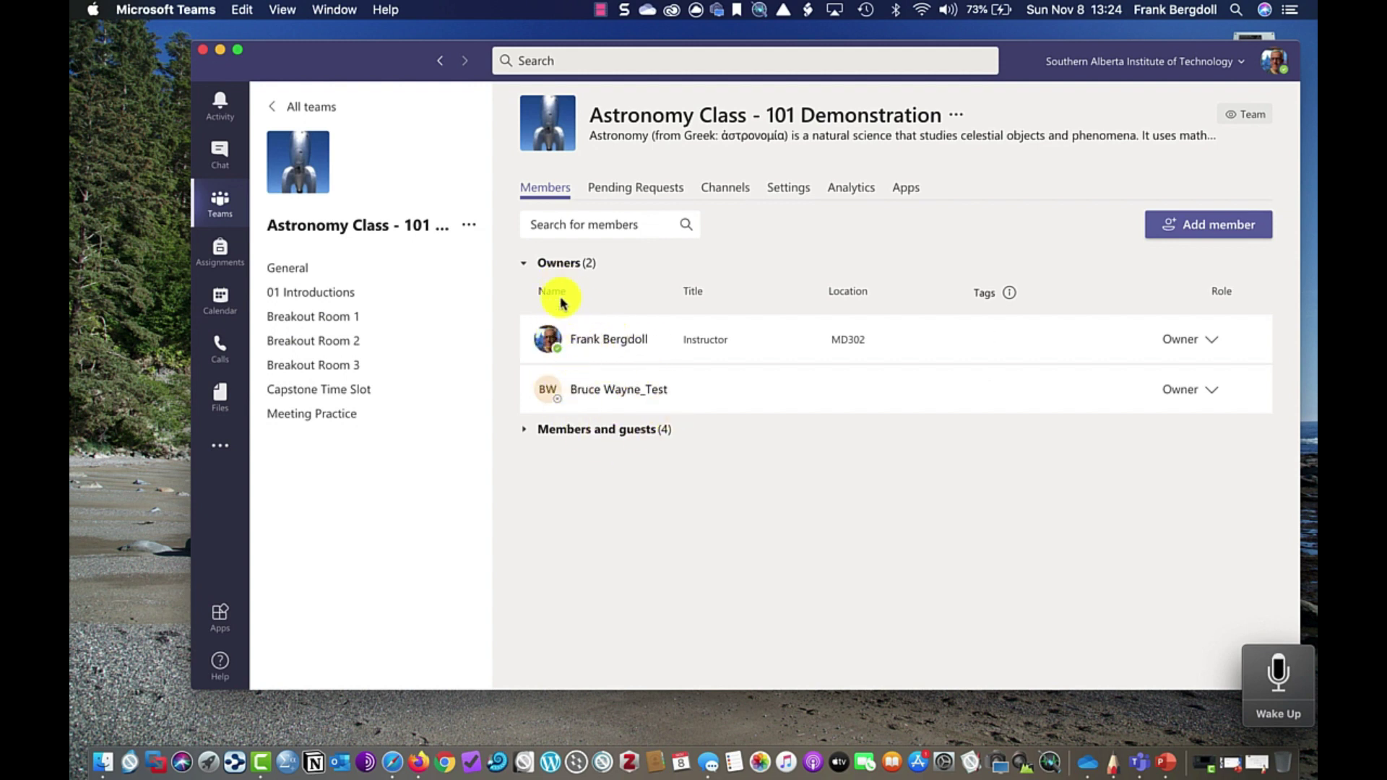
left_click(527, 431)
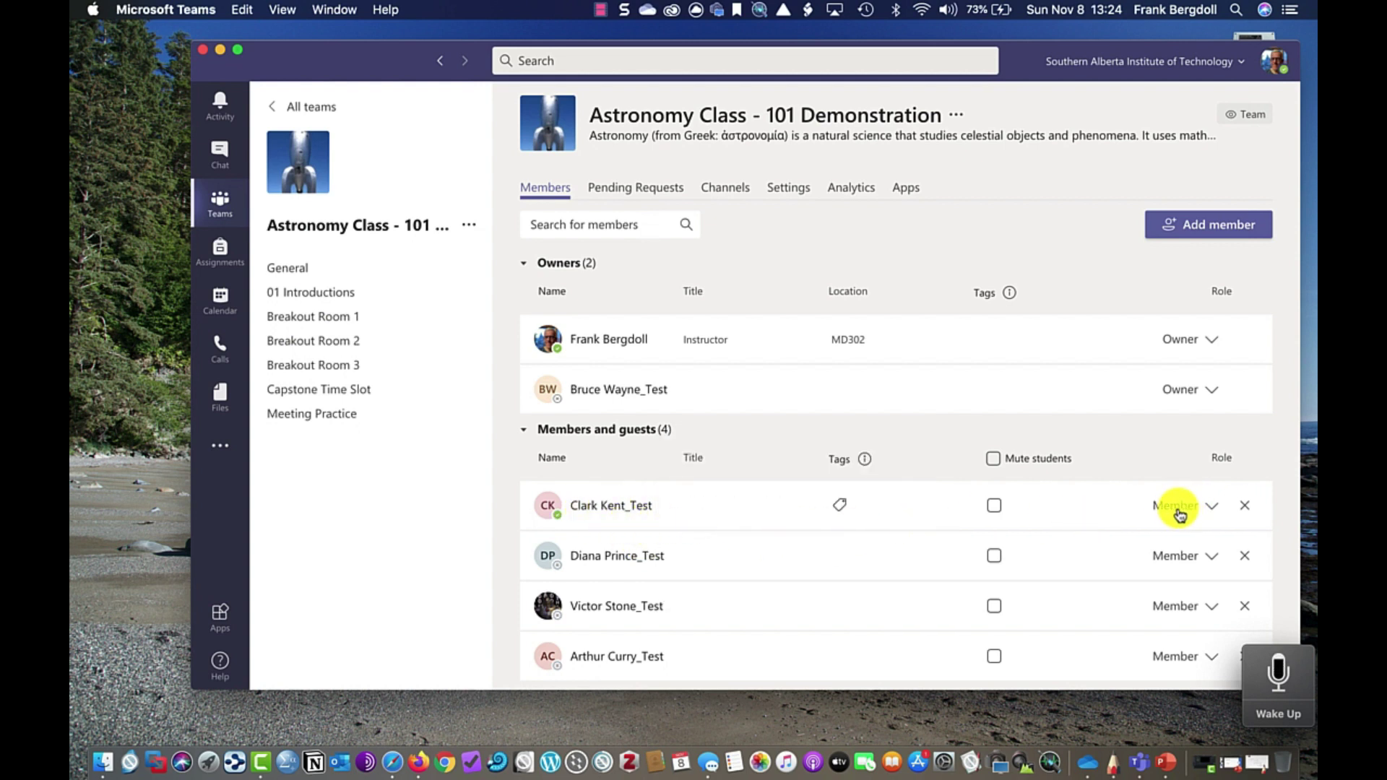
left_click(1213, 506)
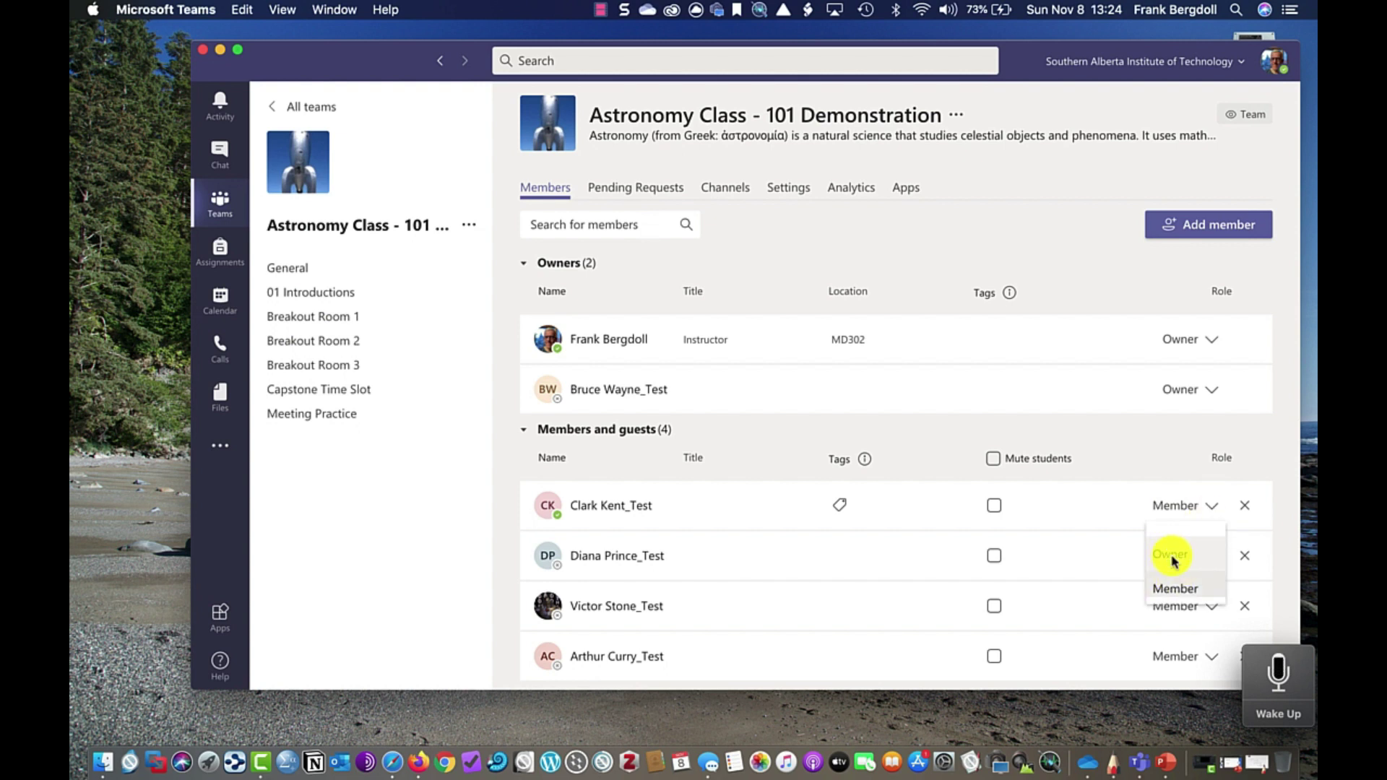
left_click(1135, 506)
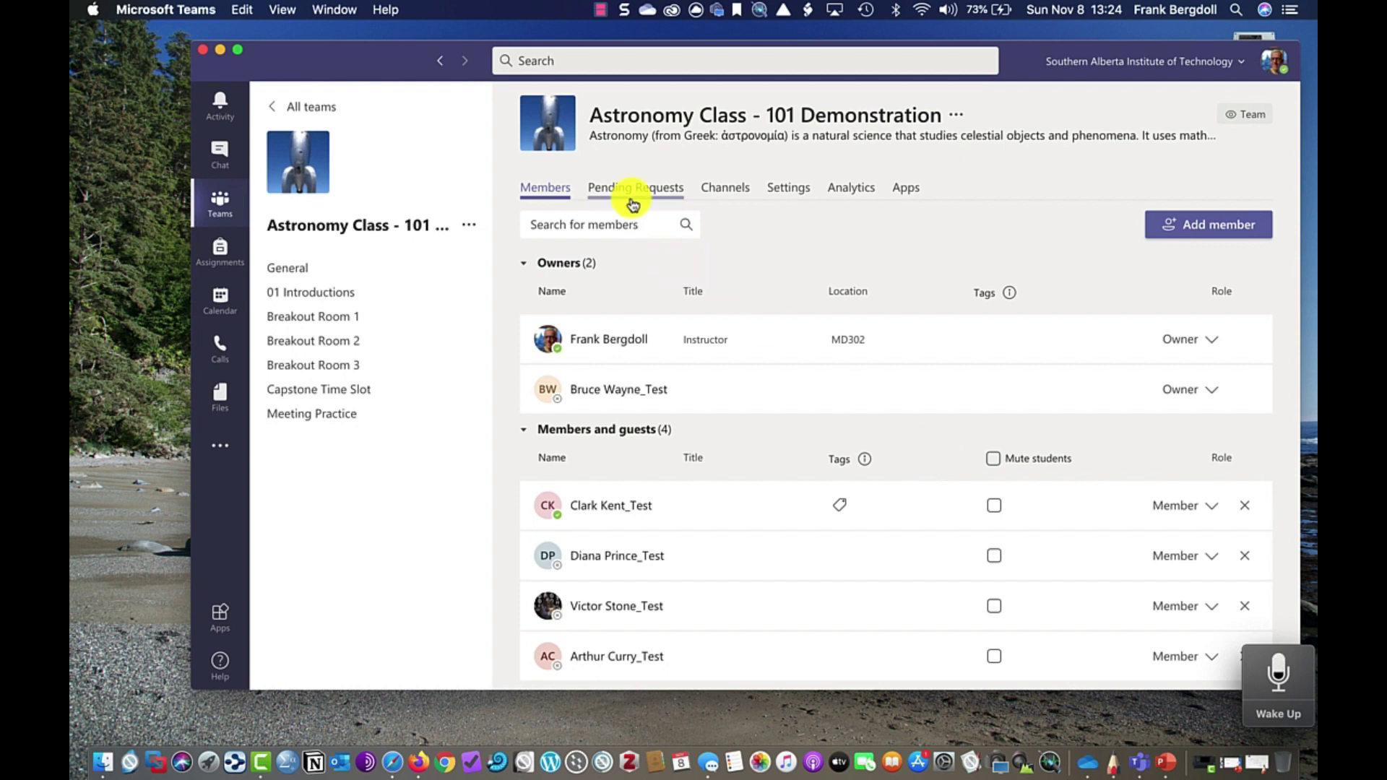
left_click(791, 190)
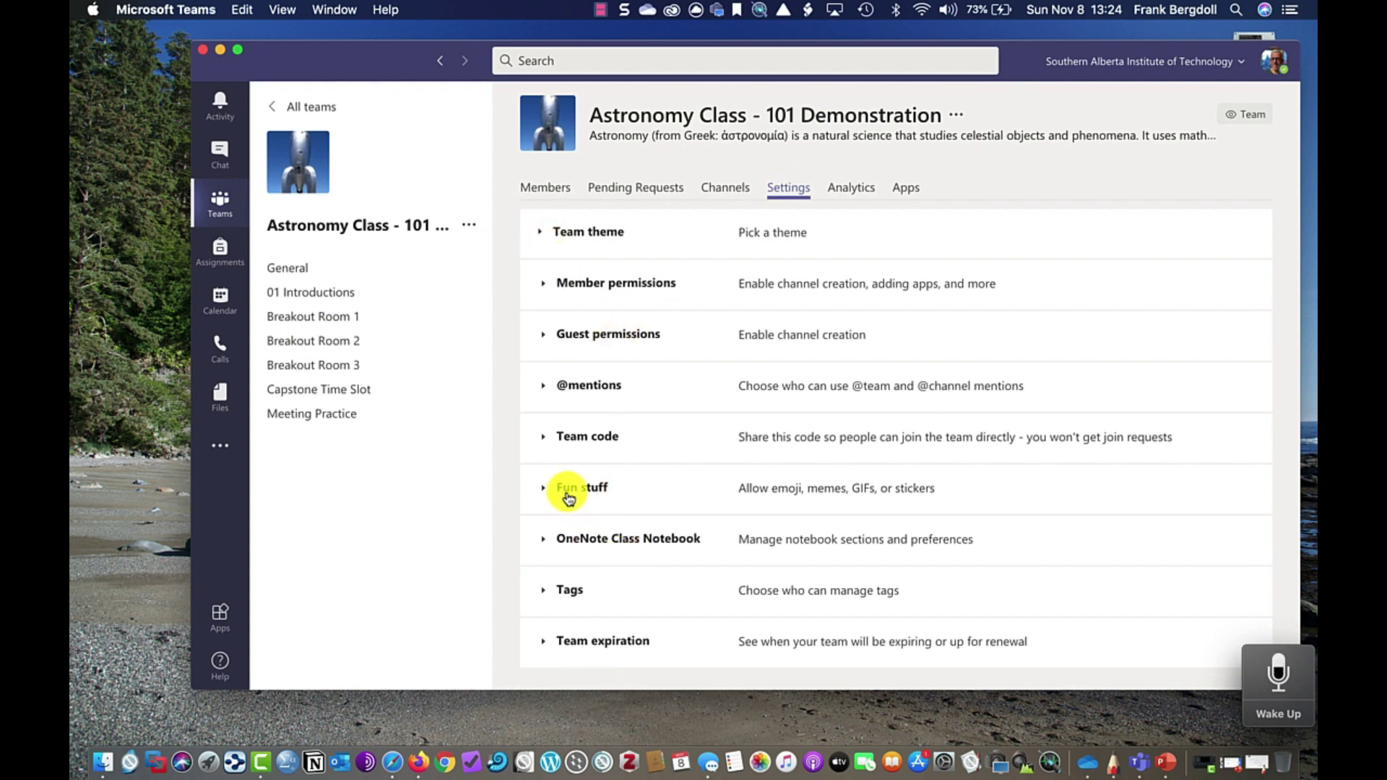
Step: Review the Fun stuff Giphy, sticker and meme settings, then return to Meeting Practice
left_click(542, 491)
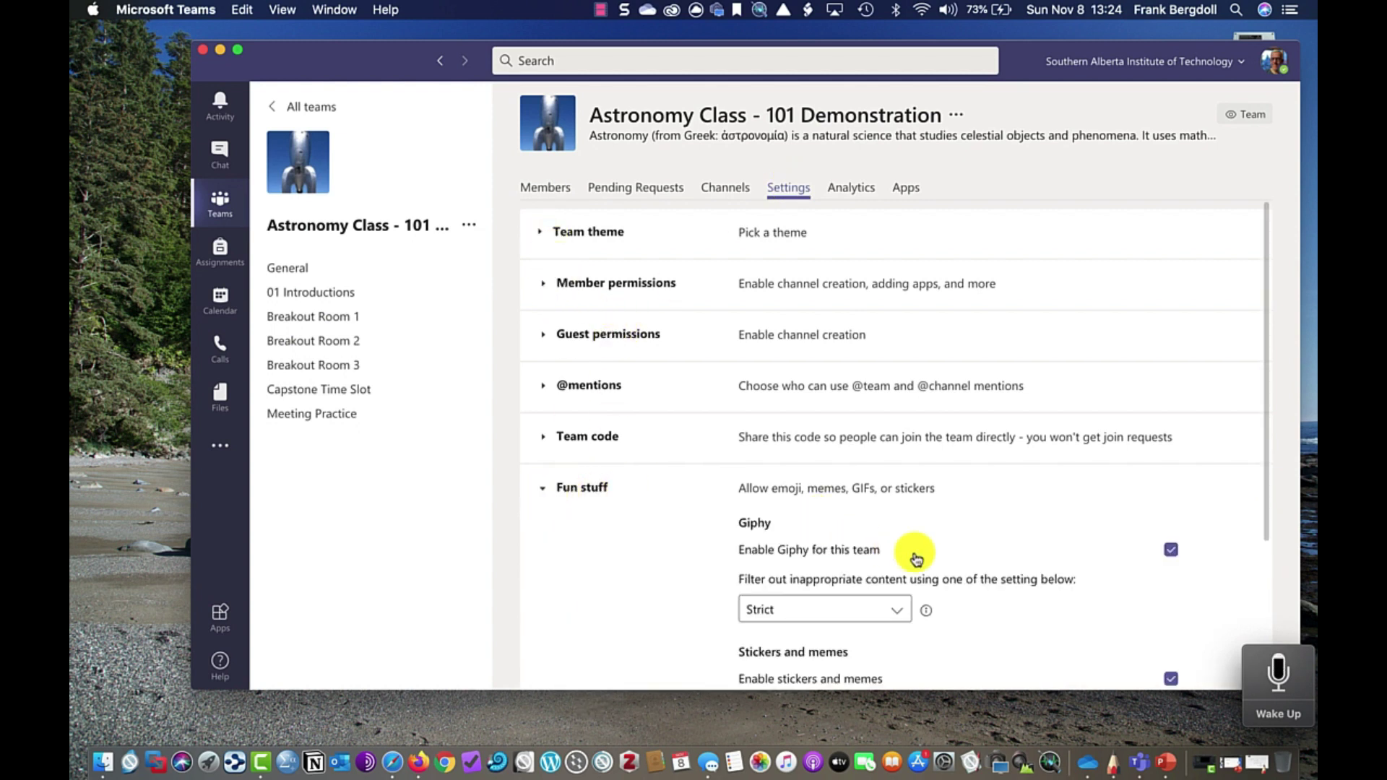
scroll(915, 553, "down", 3)
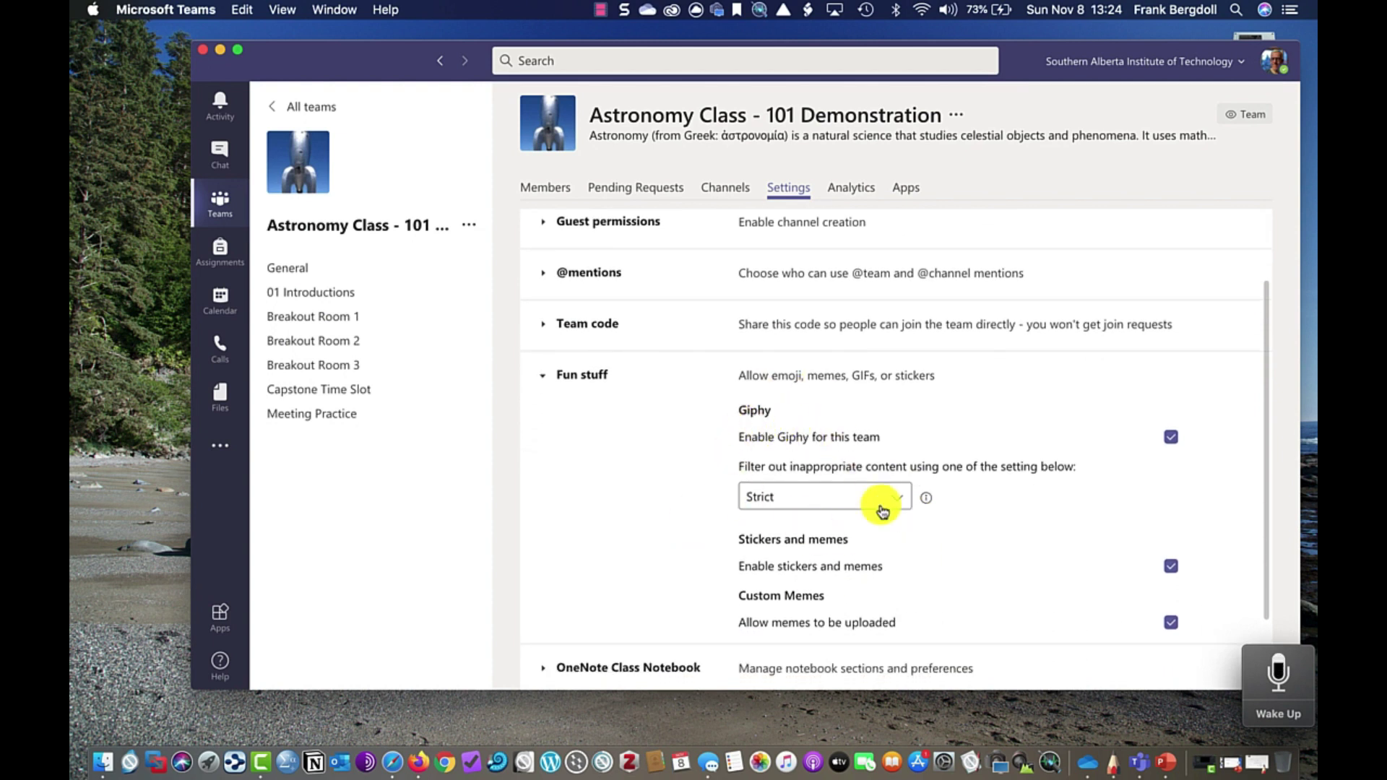
scroll(685, 461, "down", 1)
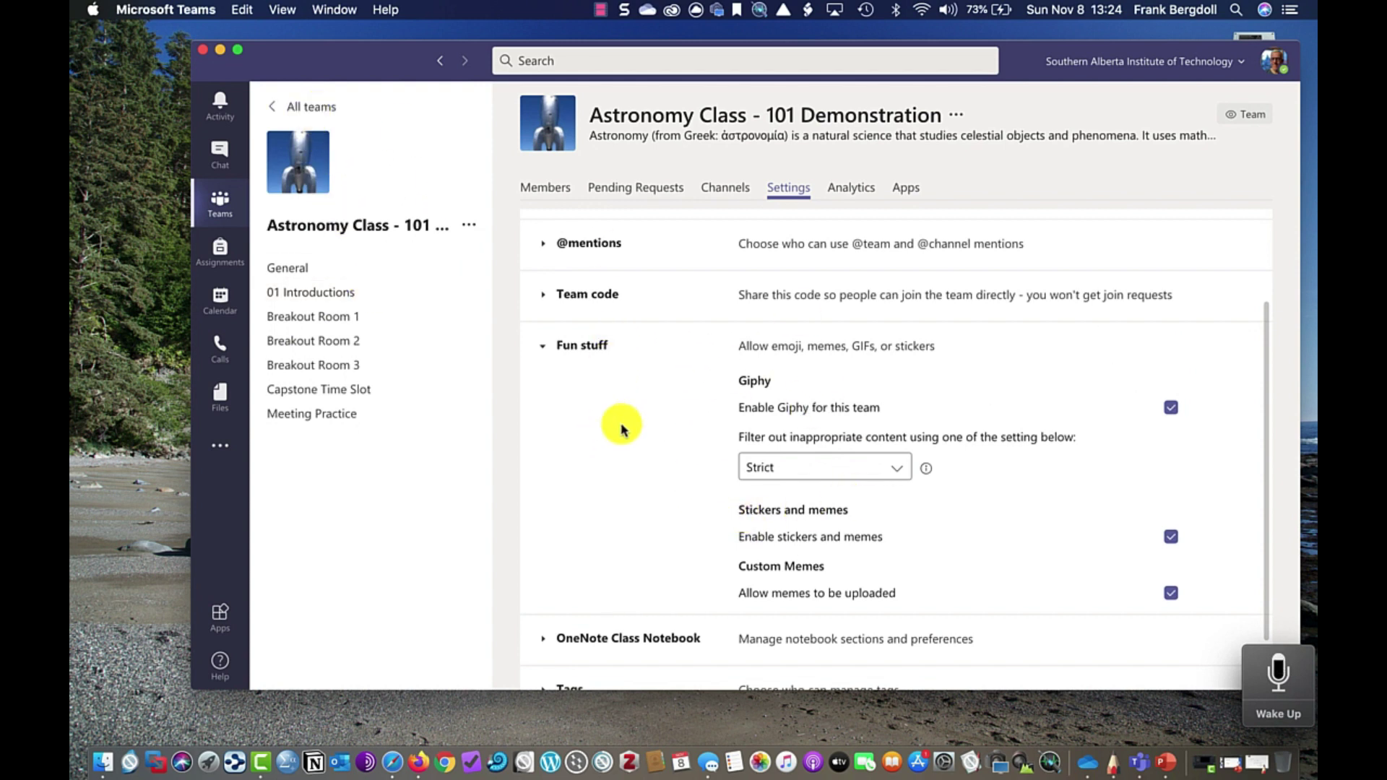
scroll(619, 427, "down", 3)
scroll(623, 474, "up", 5)
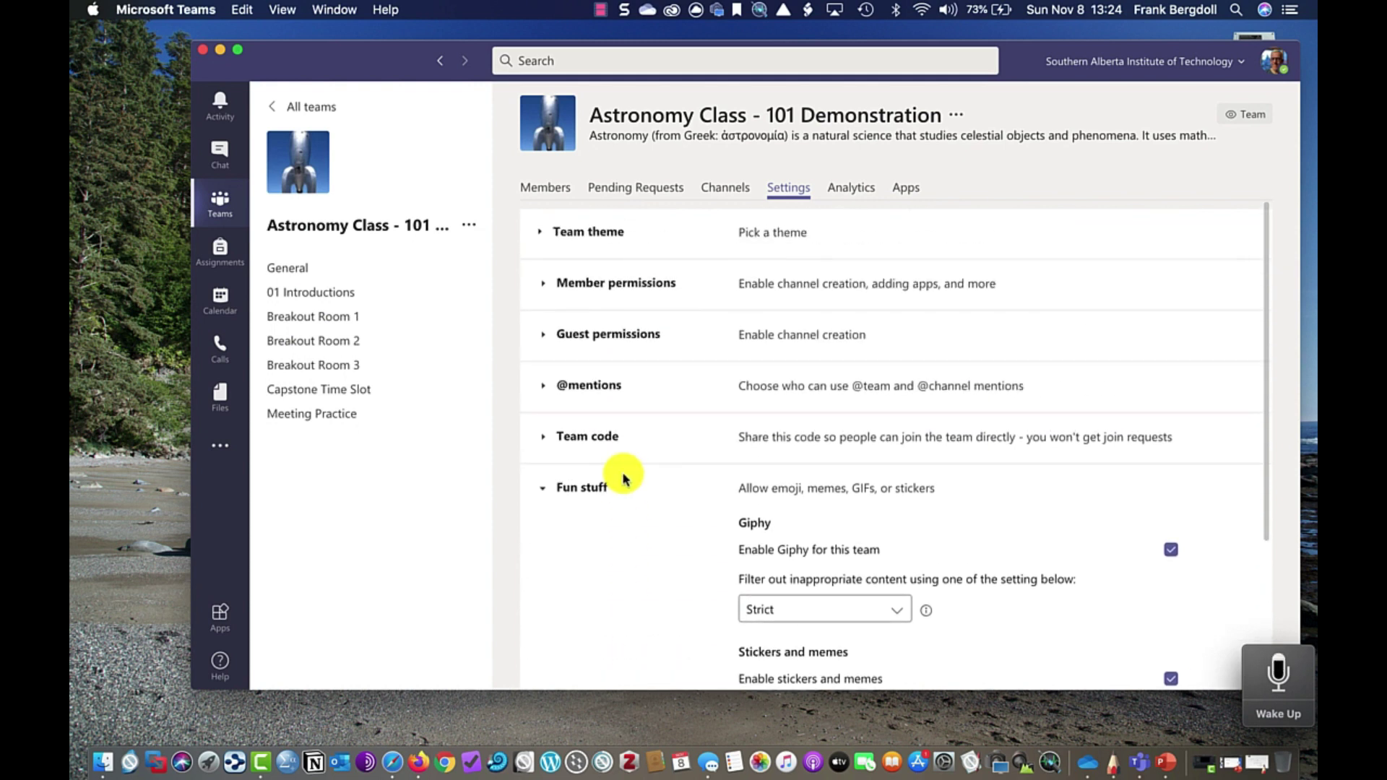
left_click(544, 489)
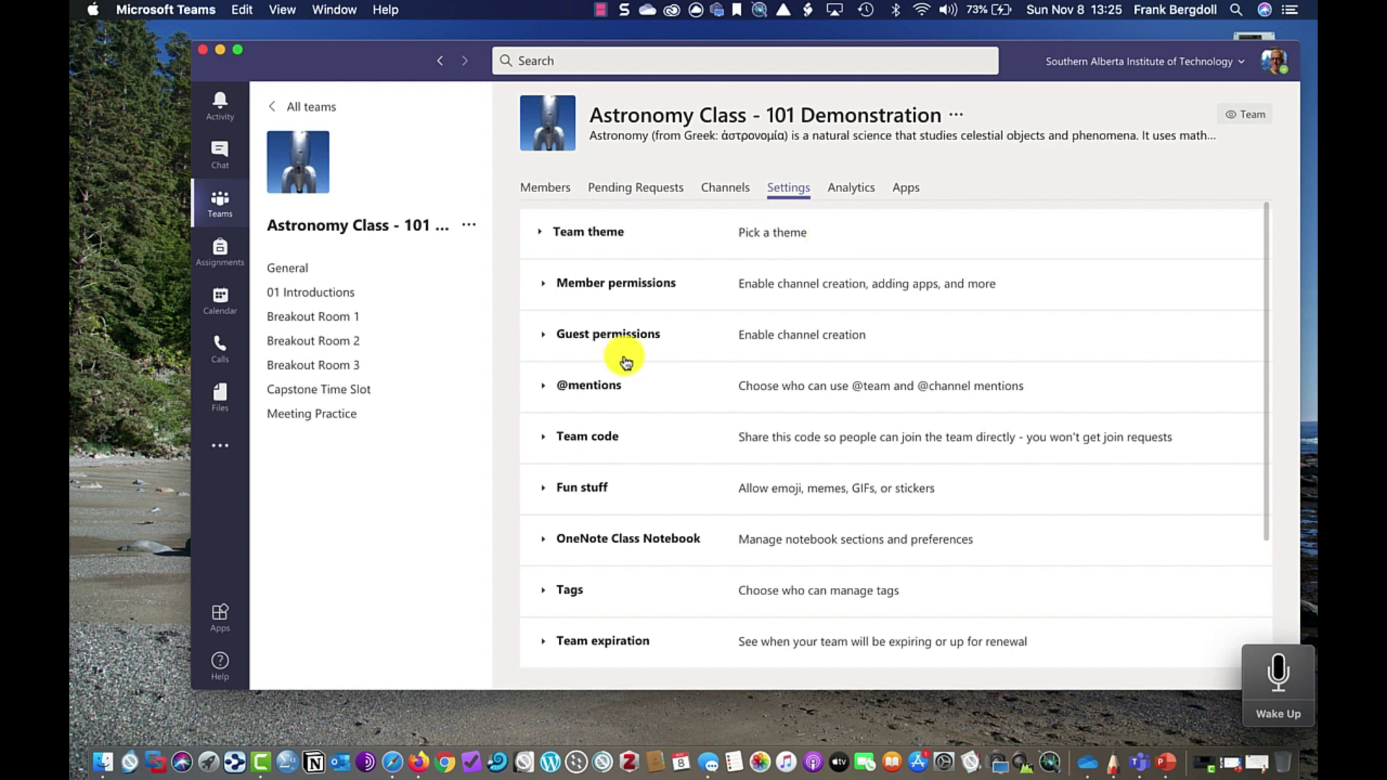
left_click(357, 421)
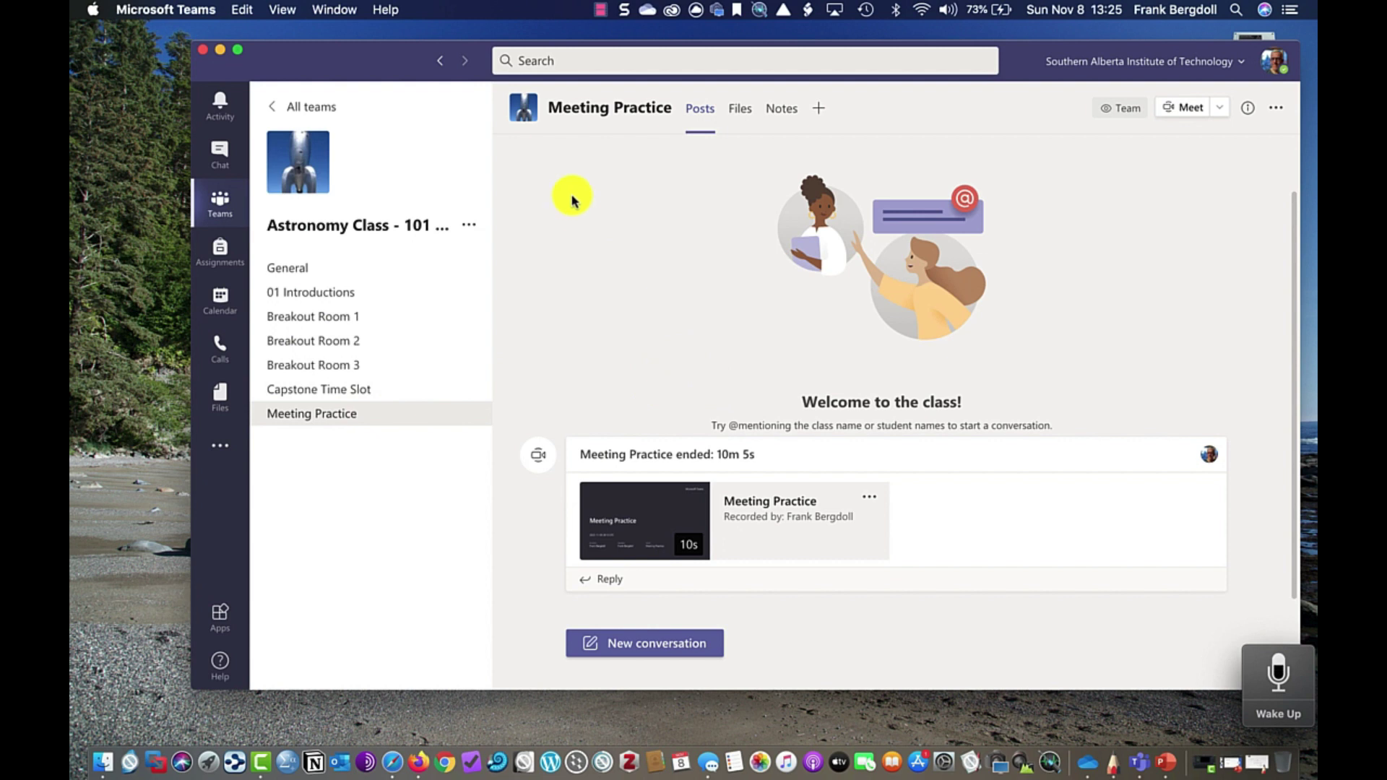
Step: Start a Meet now meeting in Meeting Practice with the camera off
left_click(1189, 109)
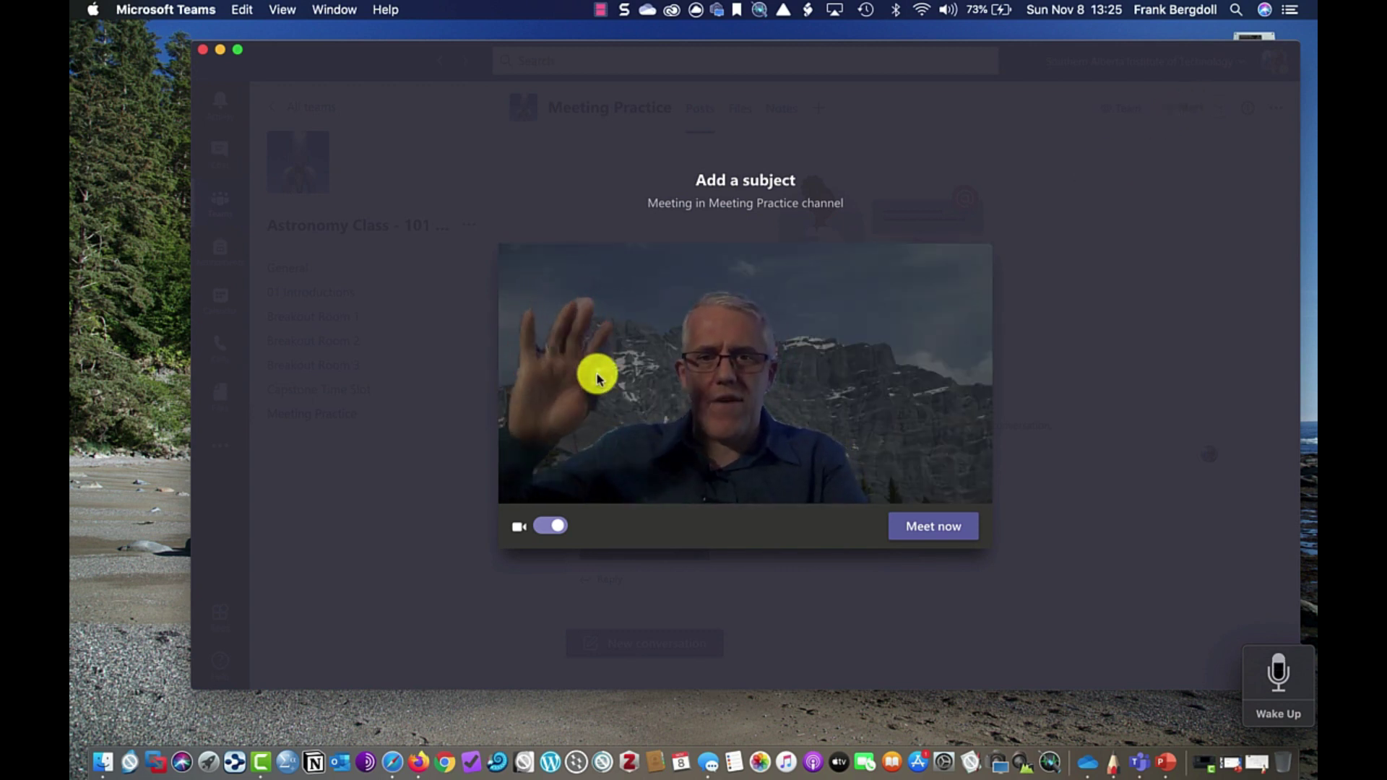
left_click(549, 526)
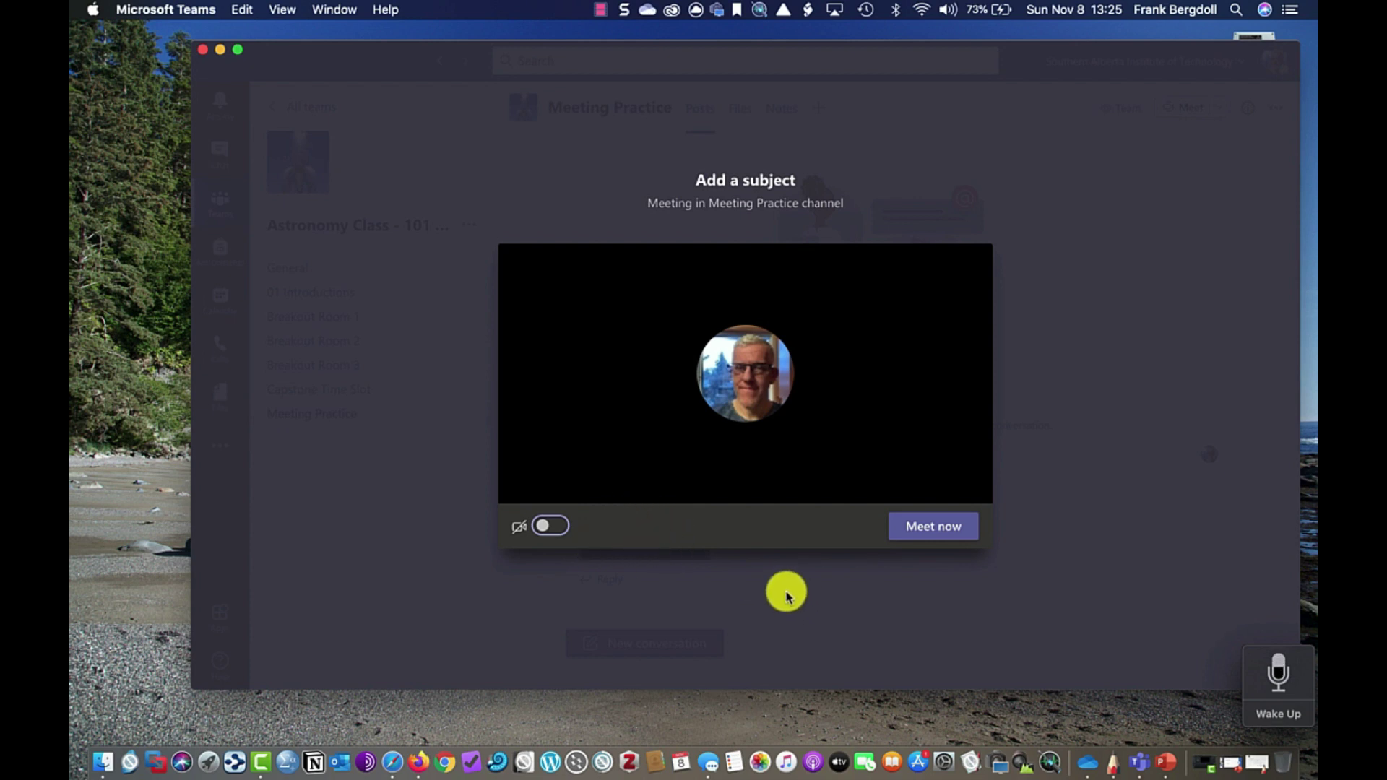
left_click(922, 533)
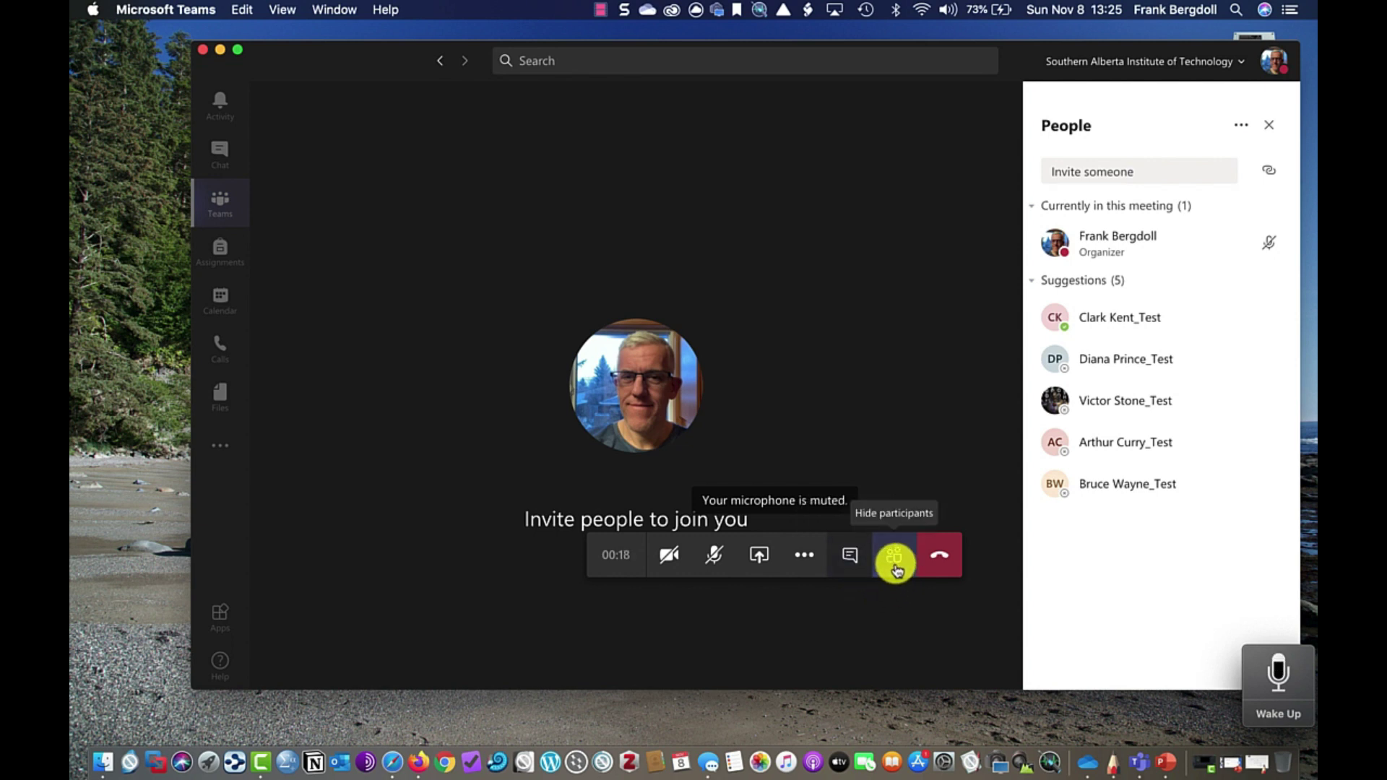
Step: Bring up the call's background effects from the More actions menu
left_click(810, 567)
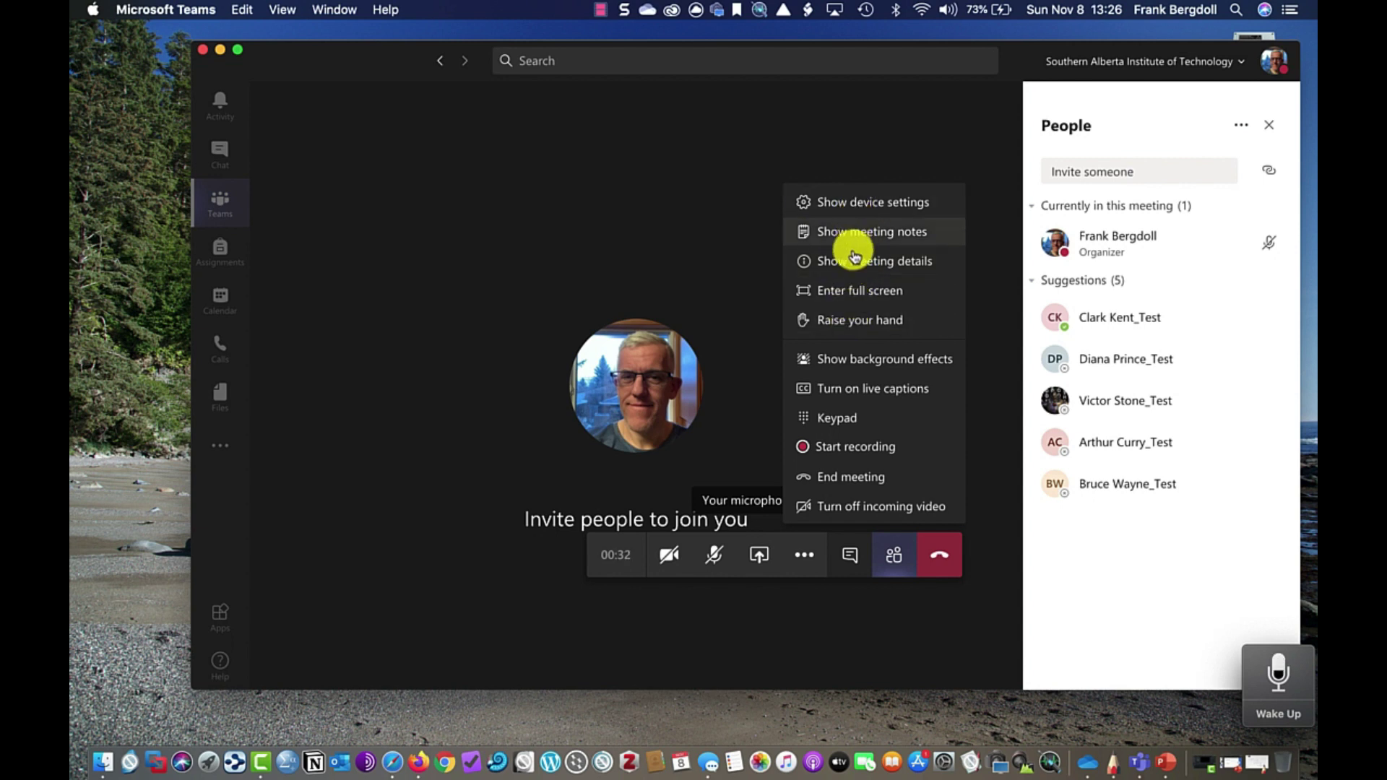
left_click(854, 367)
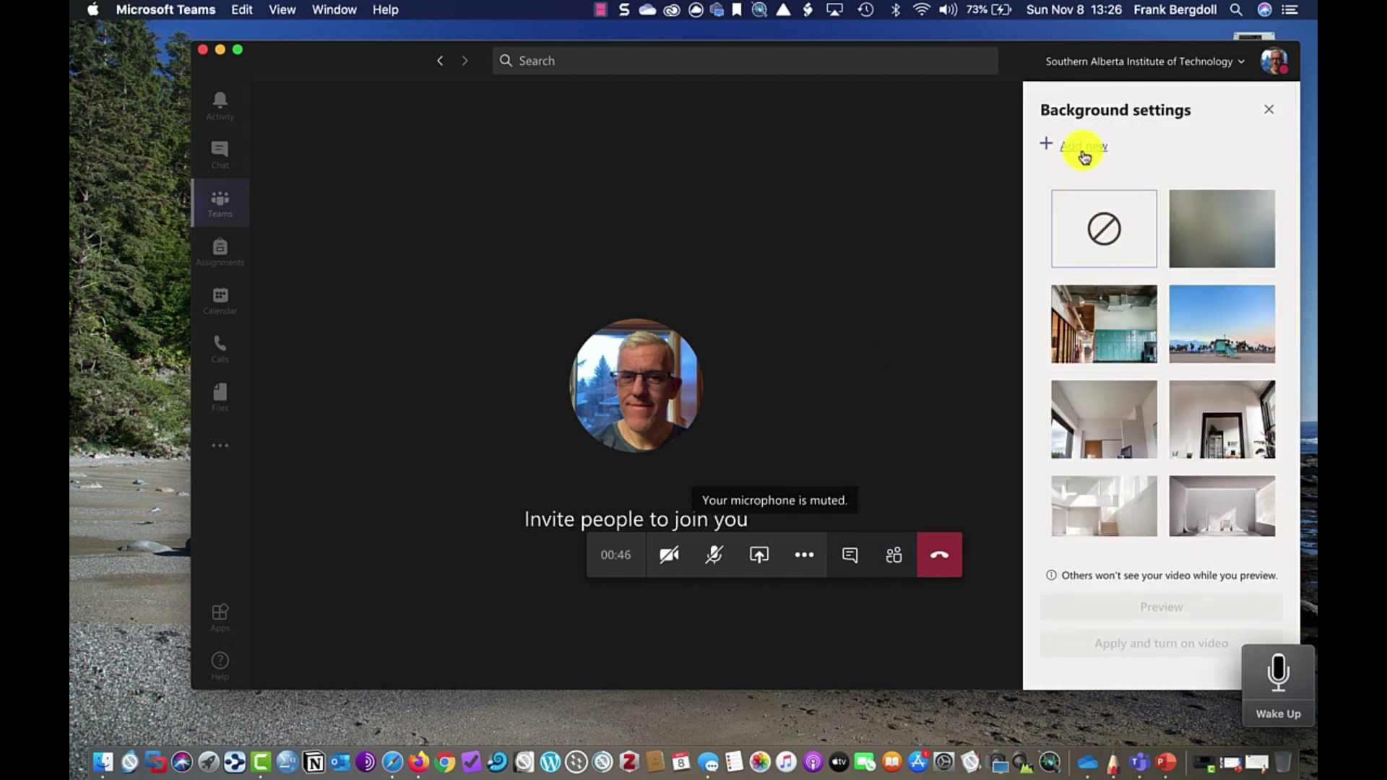
Step: Turn video on with no background, then switch the camera off and select the beach background
left_click(1105, 231)
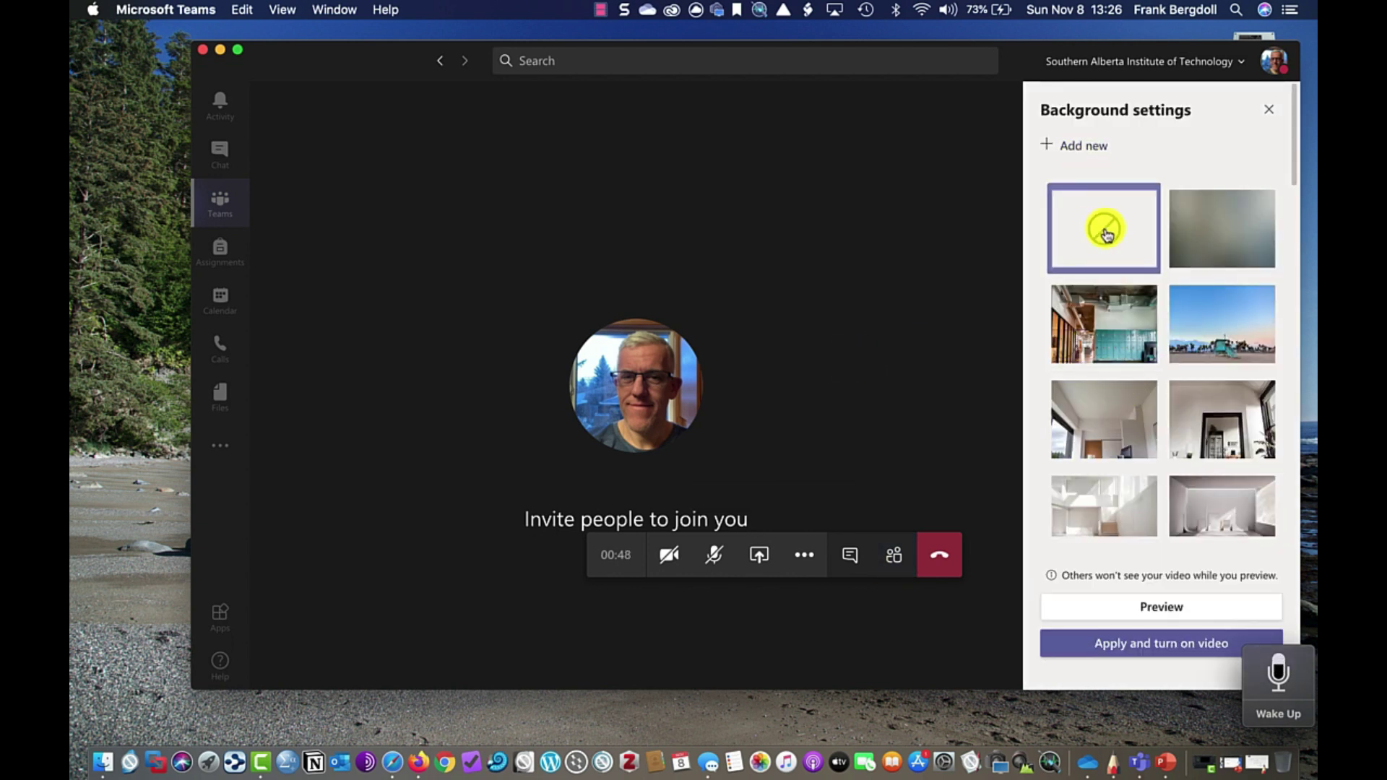
left_click(1138, 654)
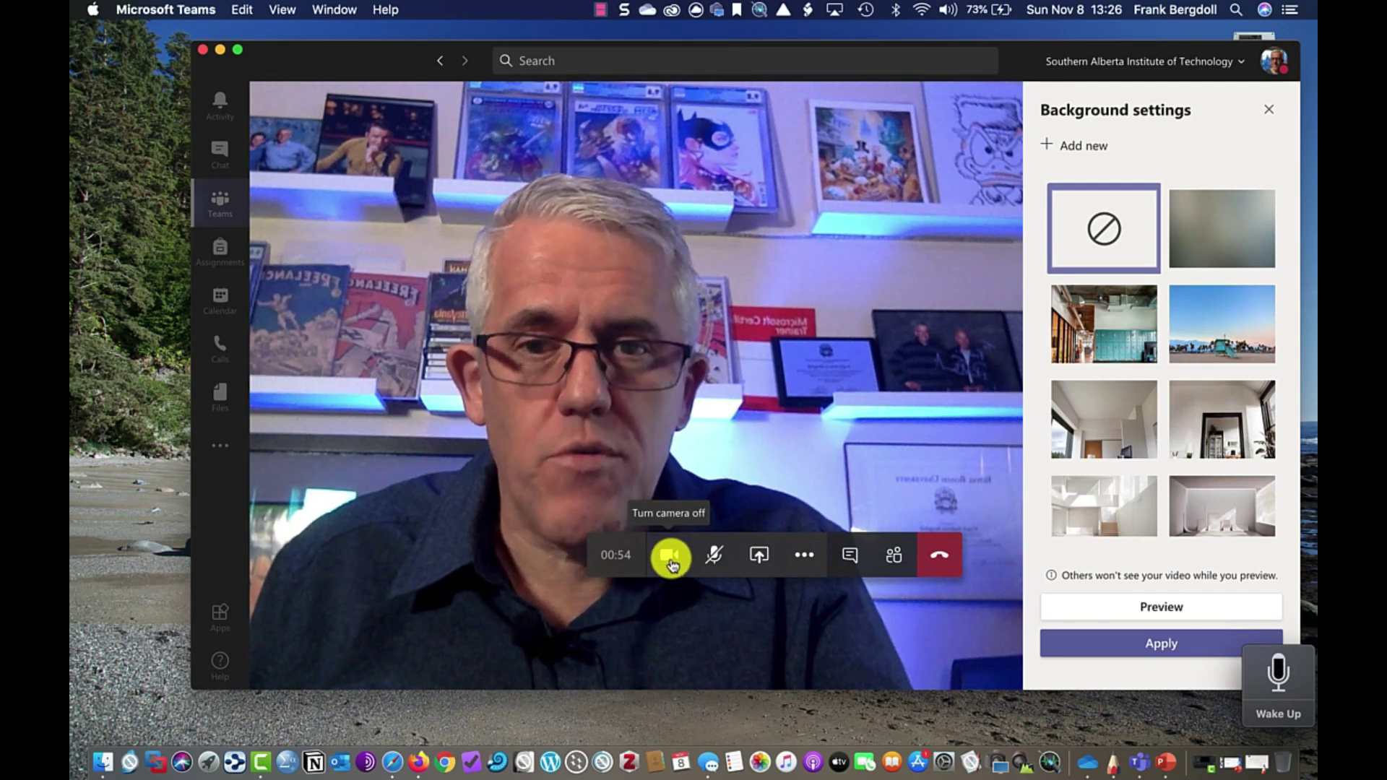
left_click(671, 558)
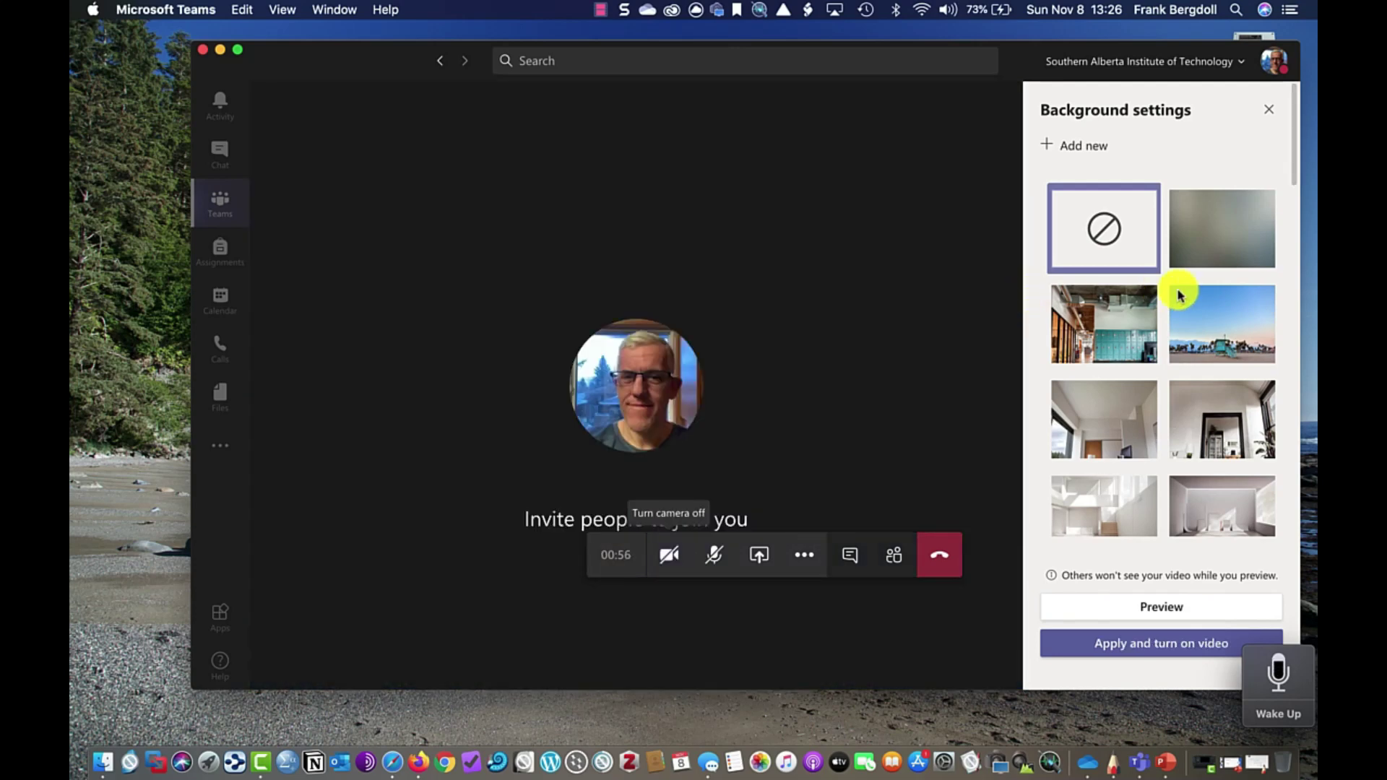
left_click(1191, 309)
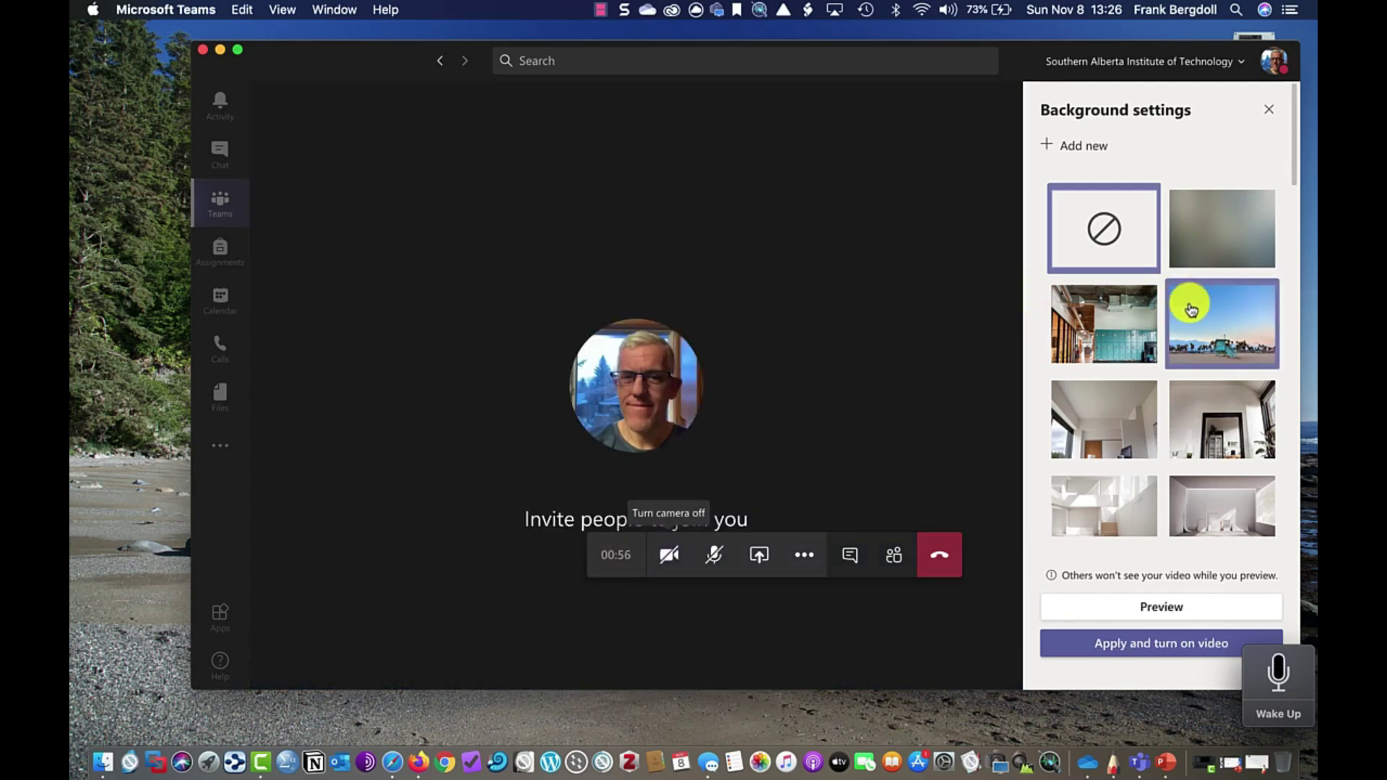
Step: Turn the camera back on, then preview and apply the white room-with-mirror background
scroll(1146, 387, "down", 3)
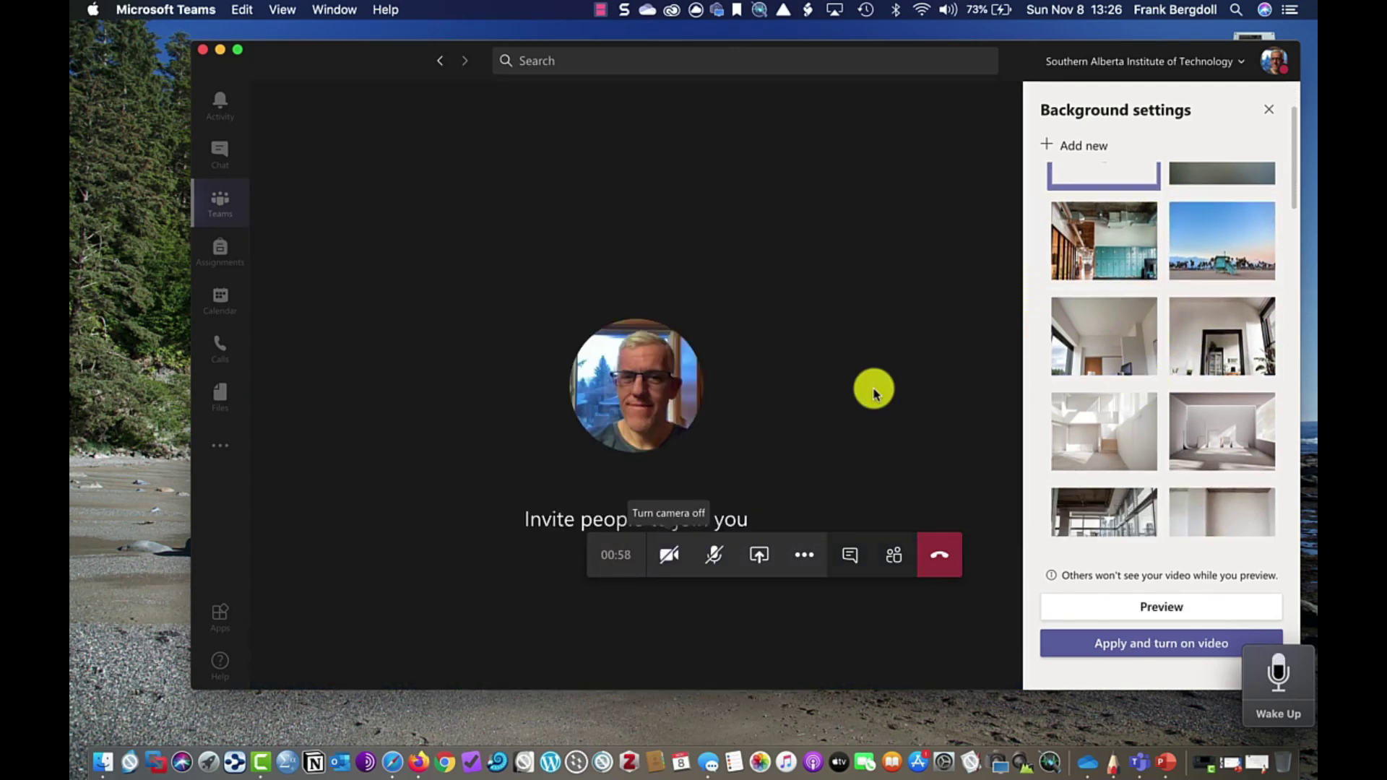
left_click(676, 555)
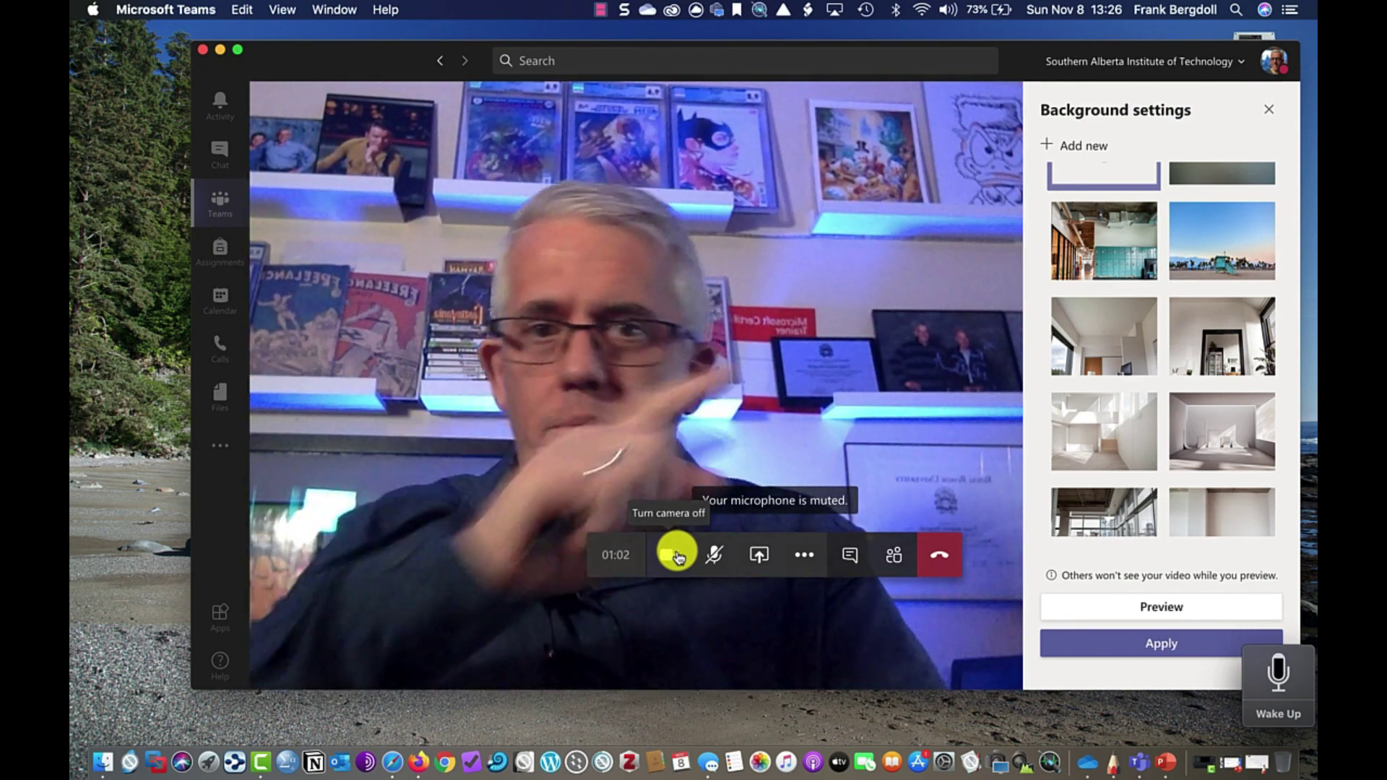
left_click(1221, 362)
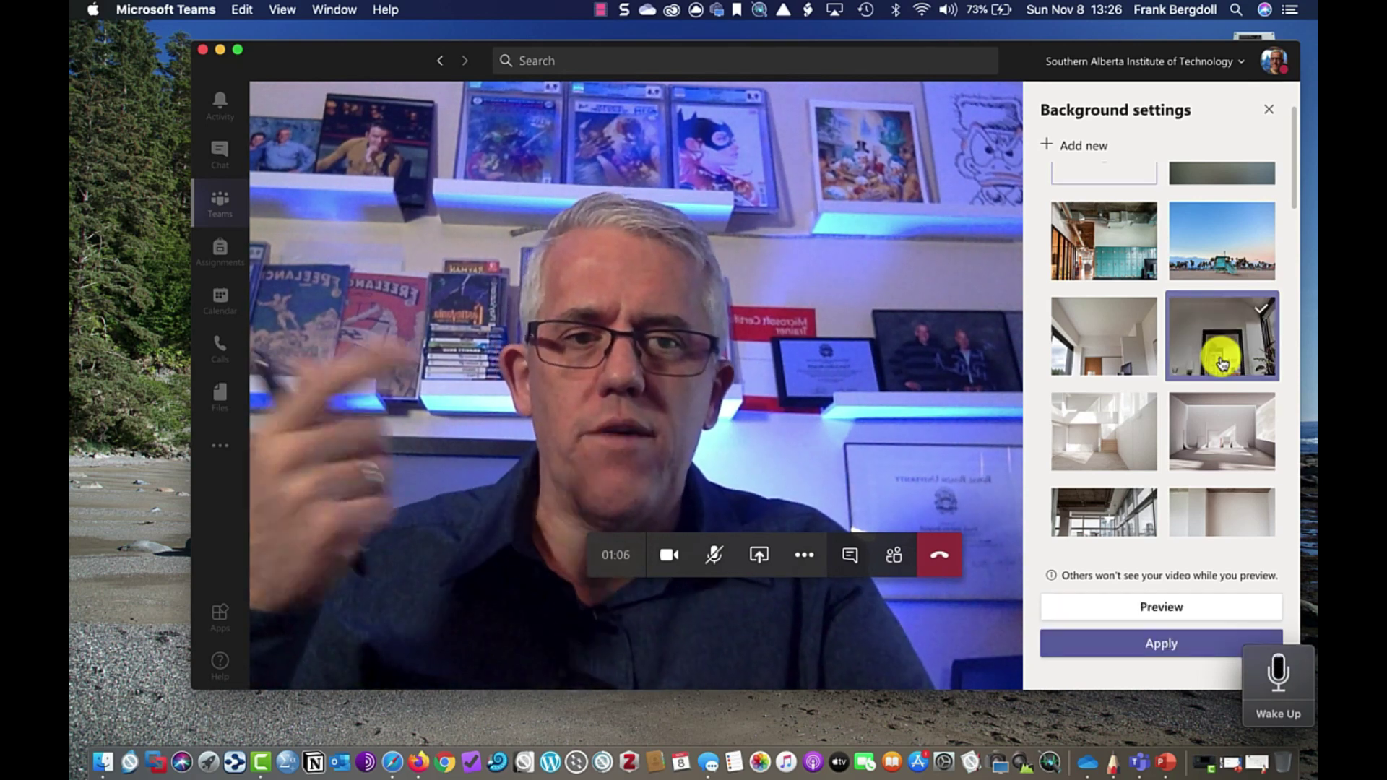
left_click(1163, 619)
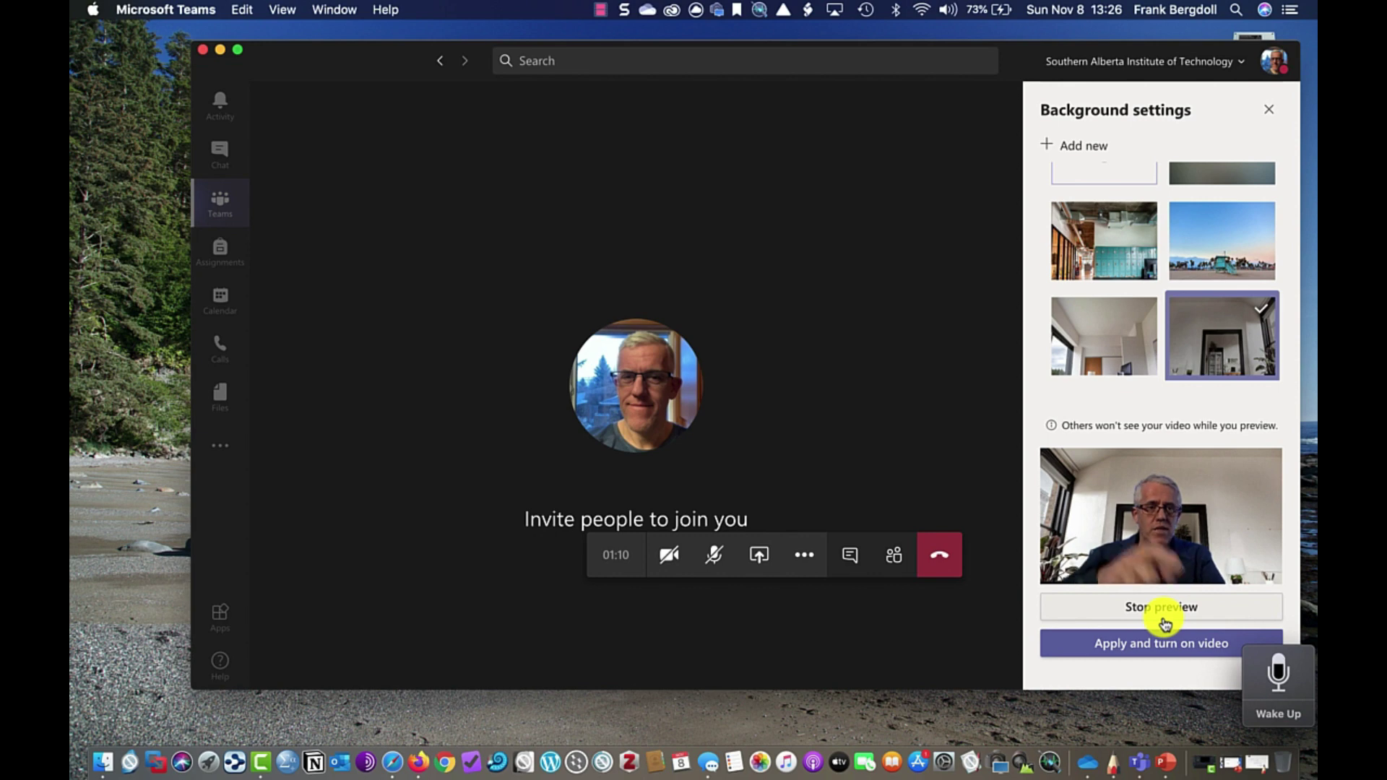
left_click(1147, 649)
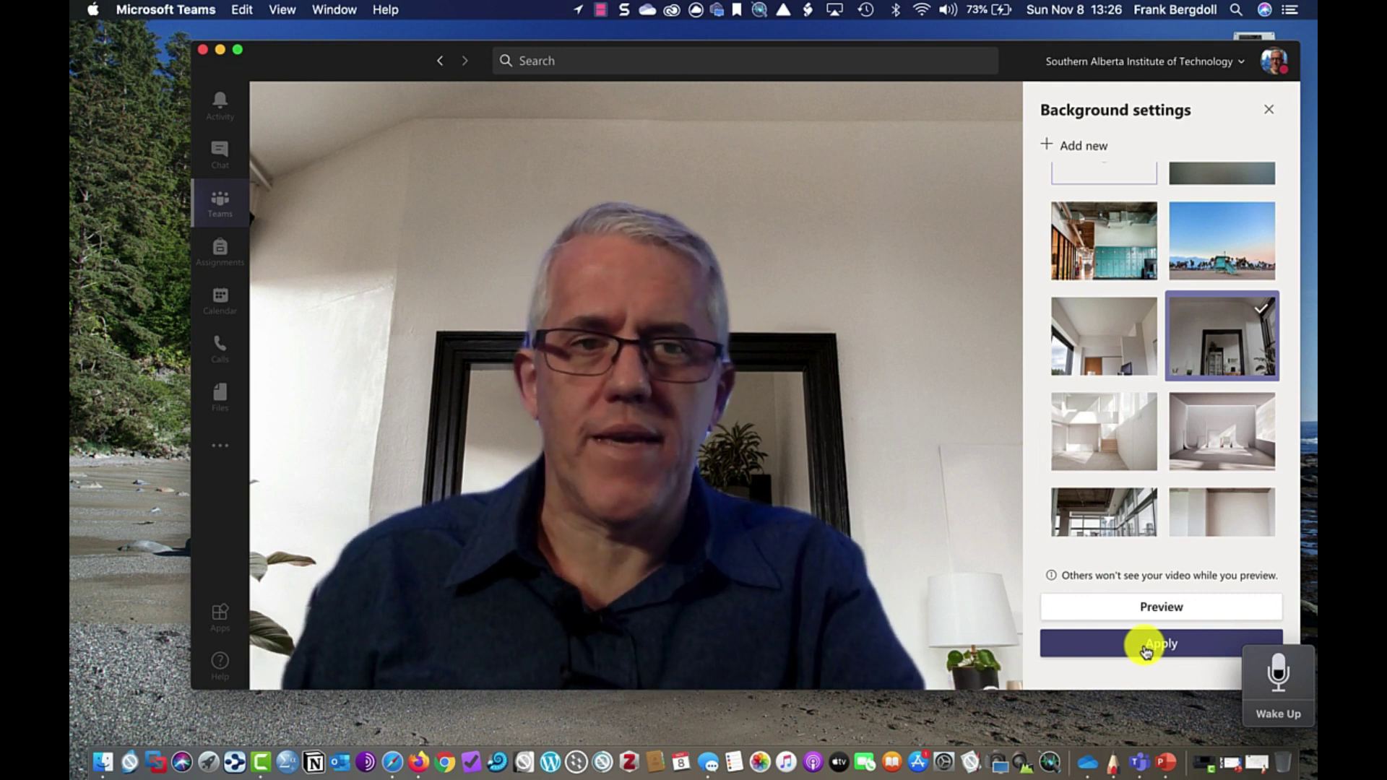
Step: Upload the Calgary sunrise photo from disk as a custom background
left_click(1087, 149)
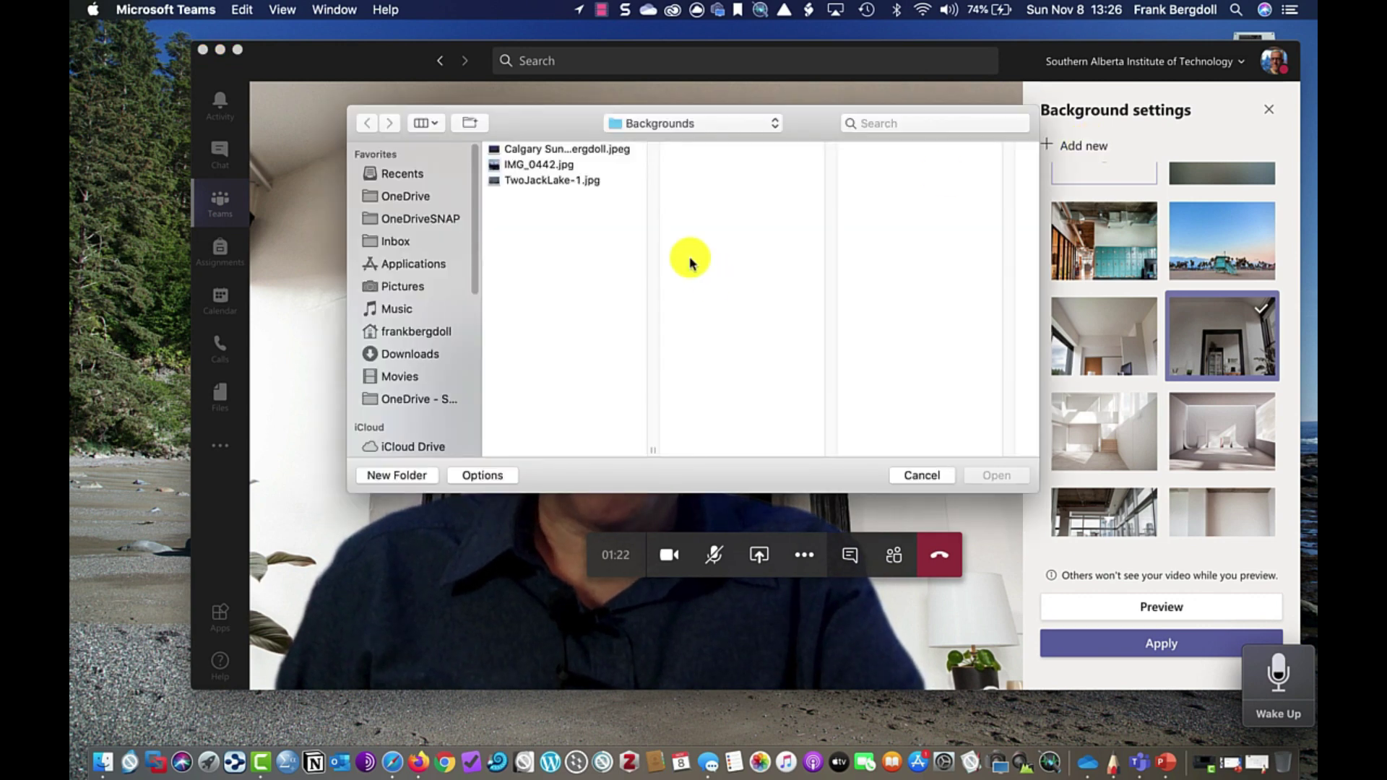
left_click(519, 164)
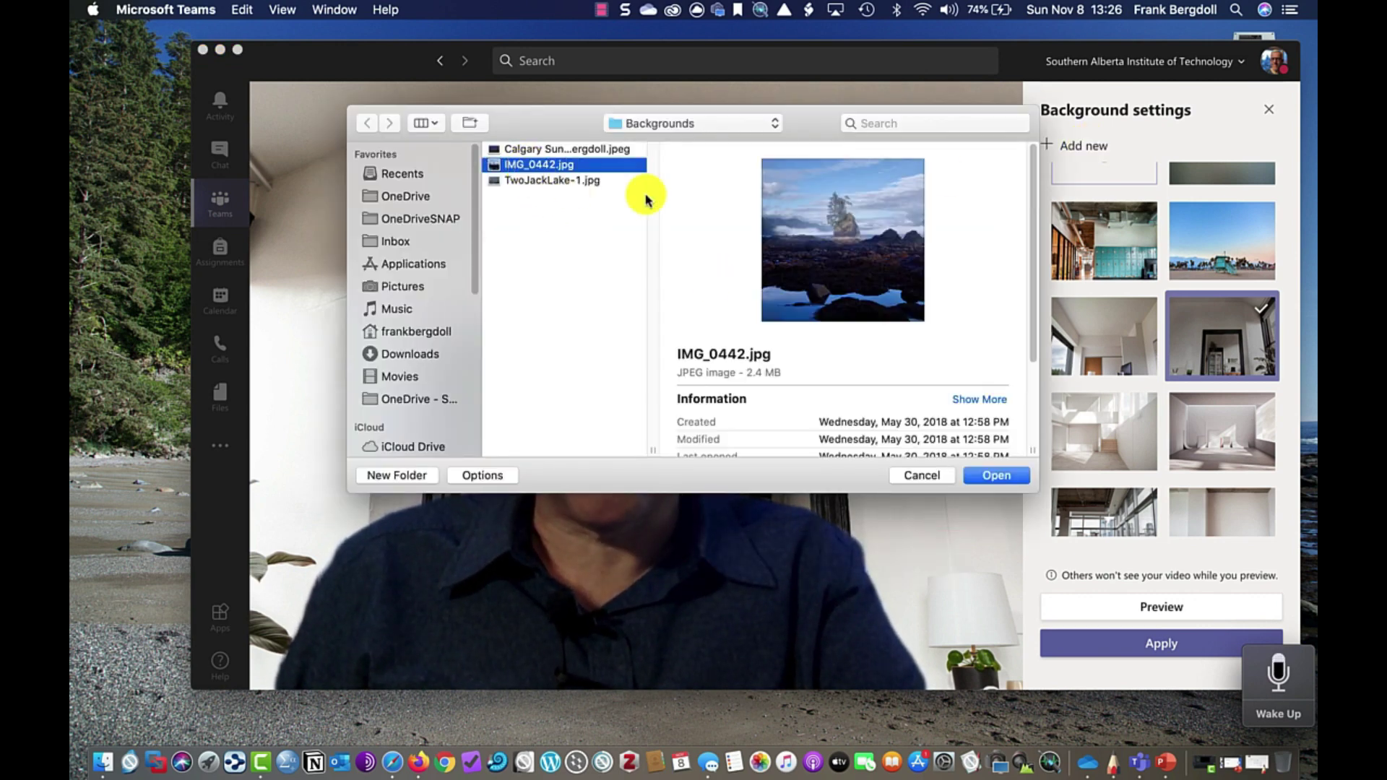
left_click(578, 148)
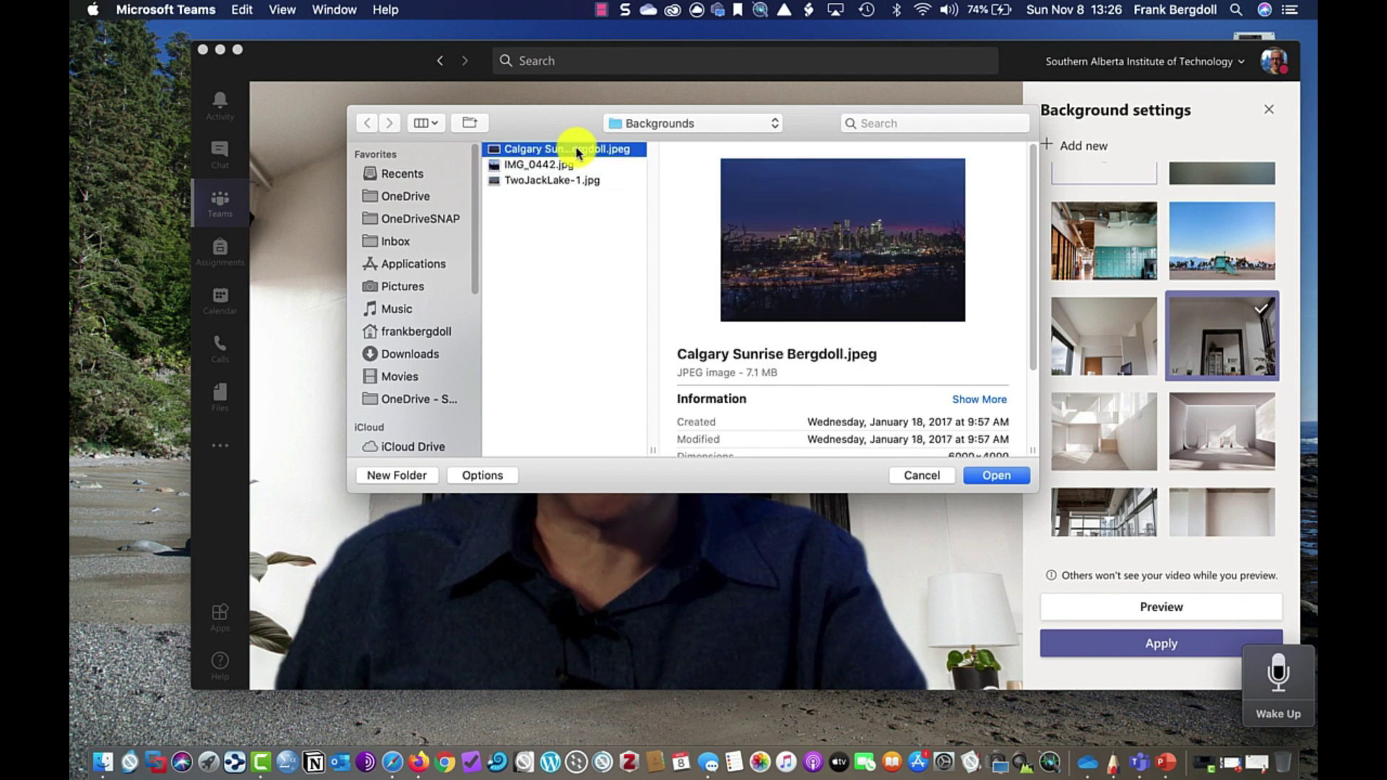
left_click(997, 477)
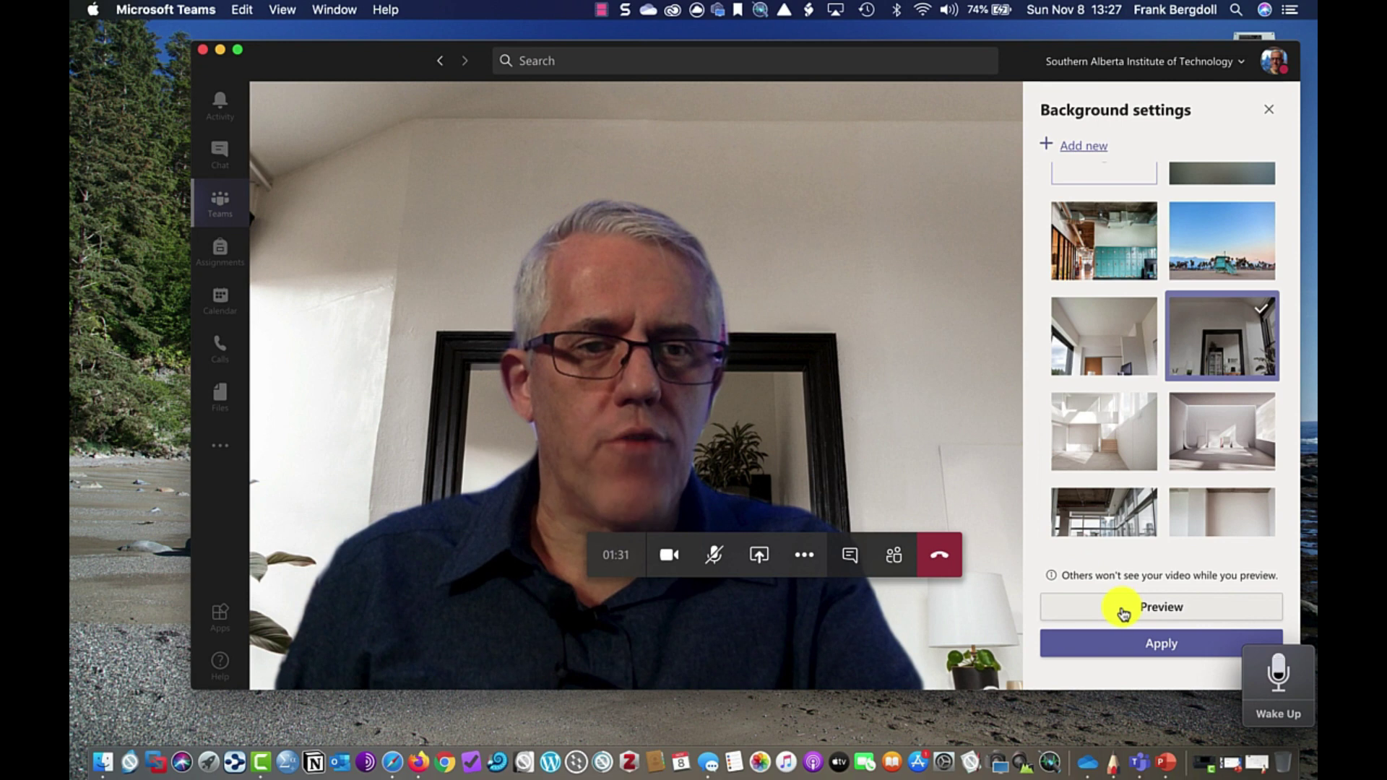
Step: Preview and apply the night city skyline background
scroll(1136, 452, "down", 10)
left_click(1193, 482)
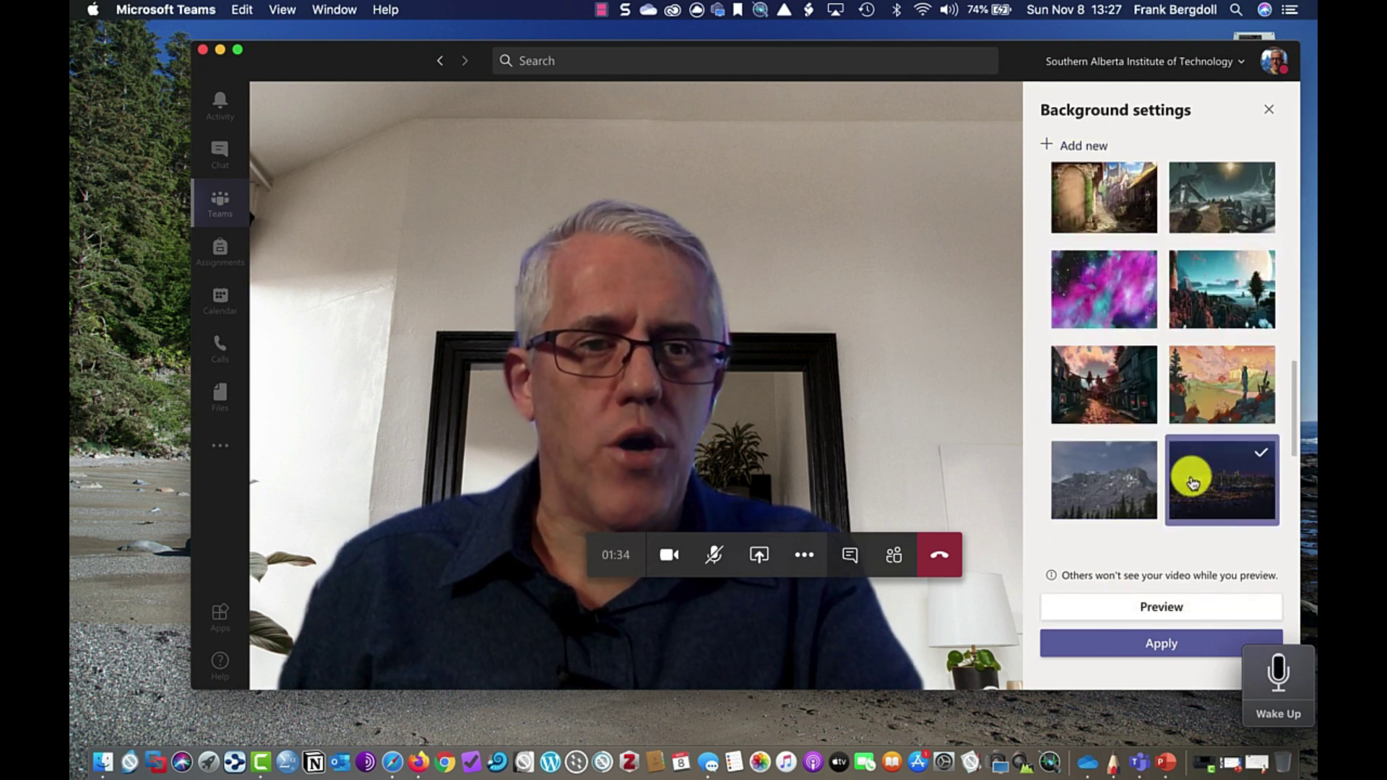
left_click(1152, 611)
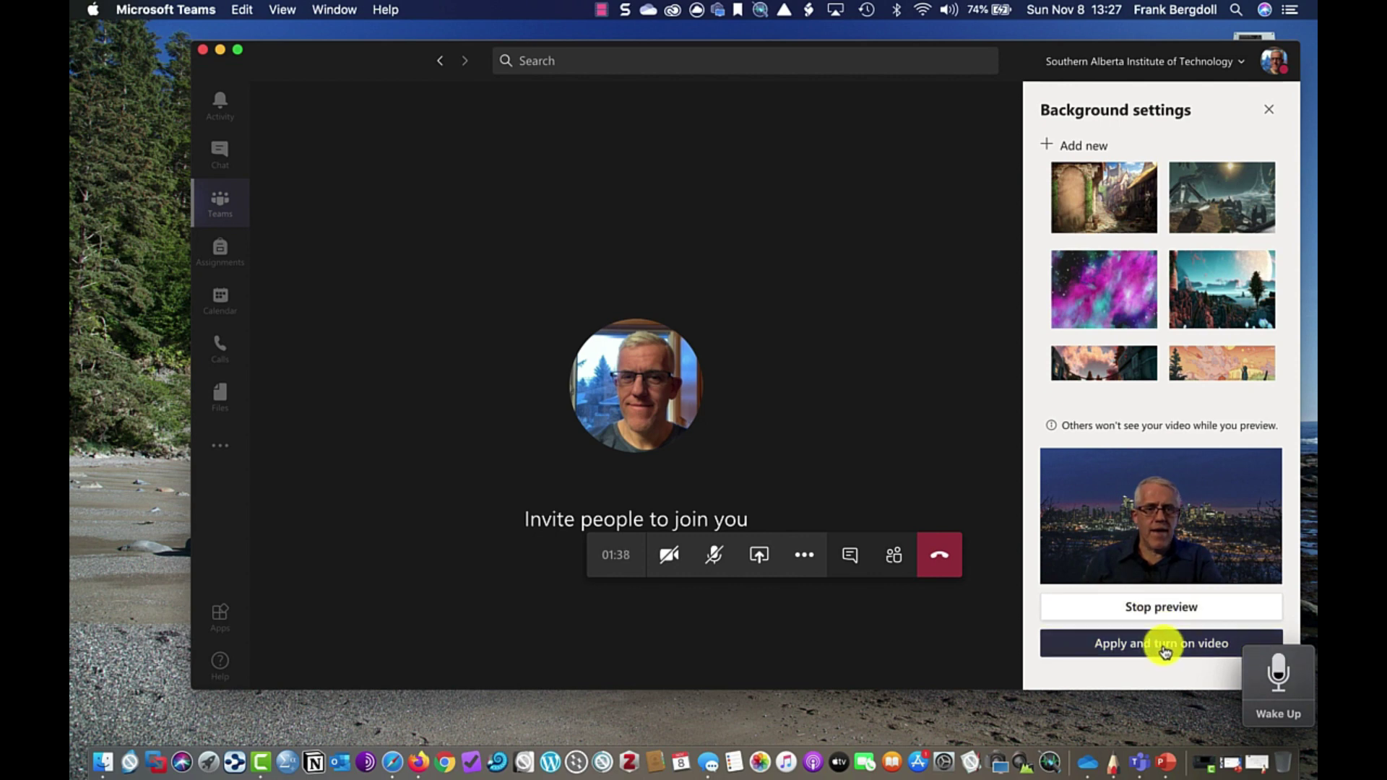
left_click(1165, 646)
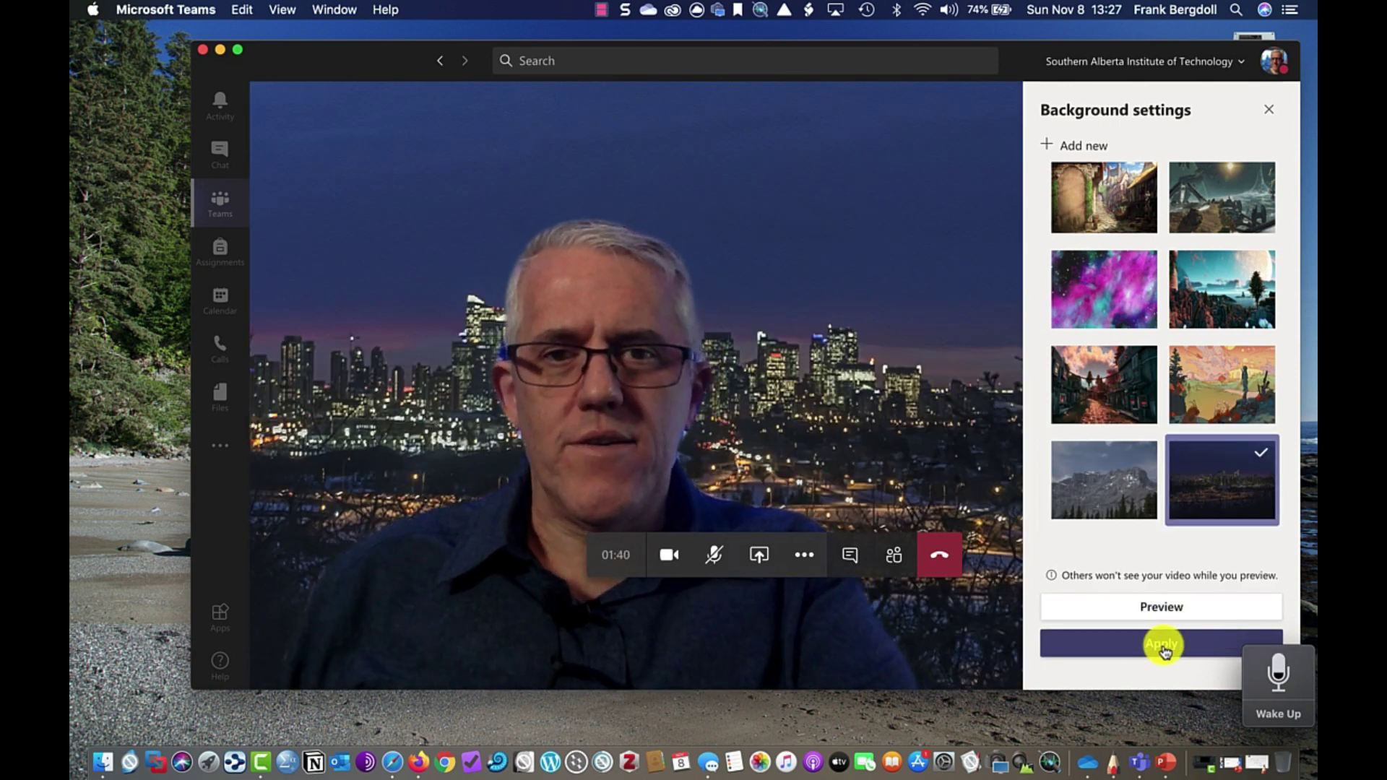
Step: Apply the snowy mountain background with video on, then turn the camera off
left_click(1120, 520)
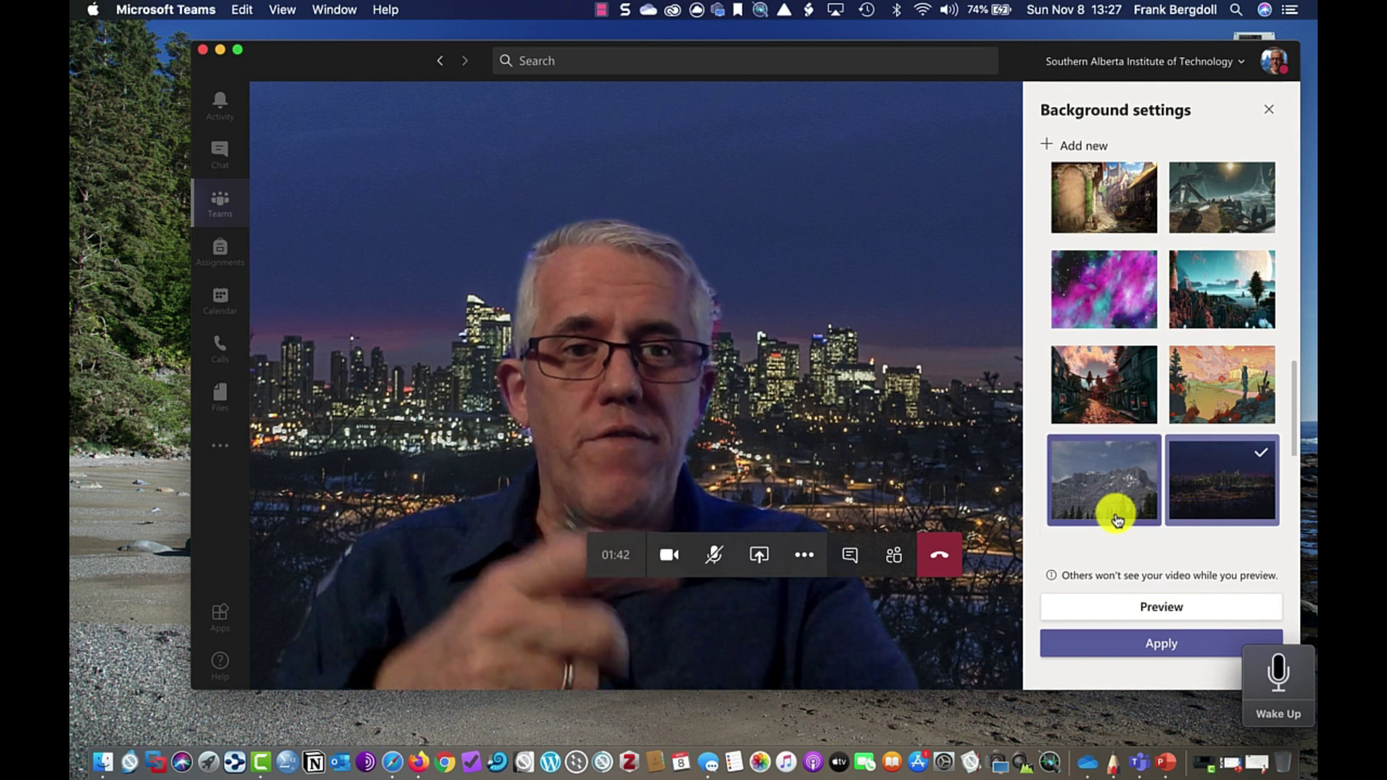
left_click(1152, 642)
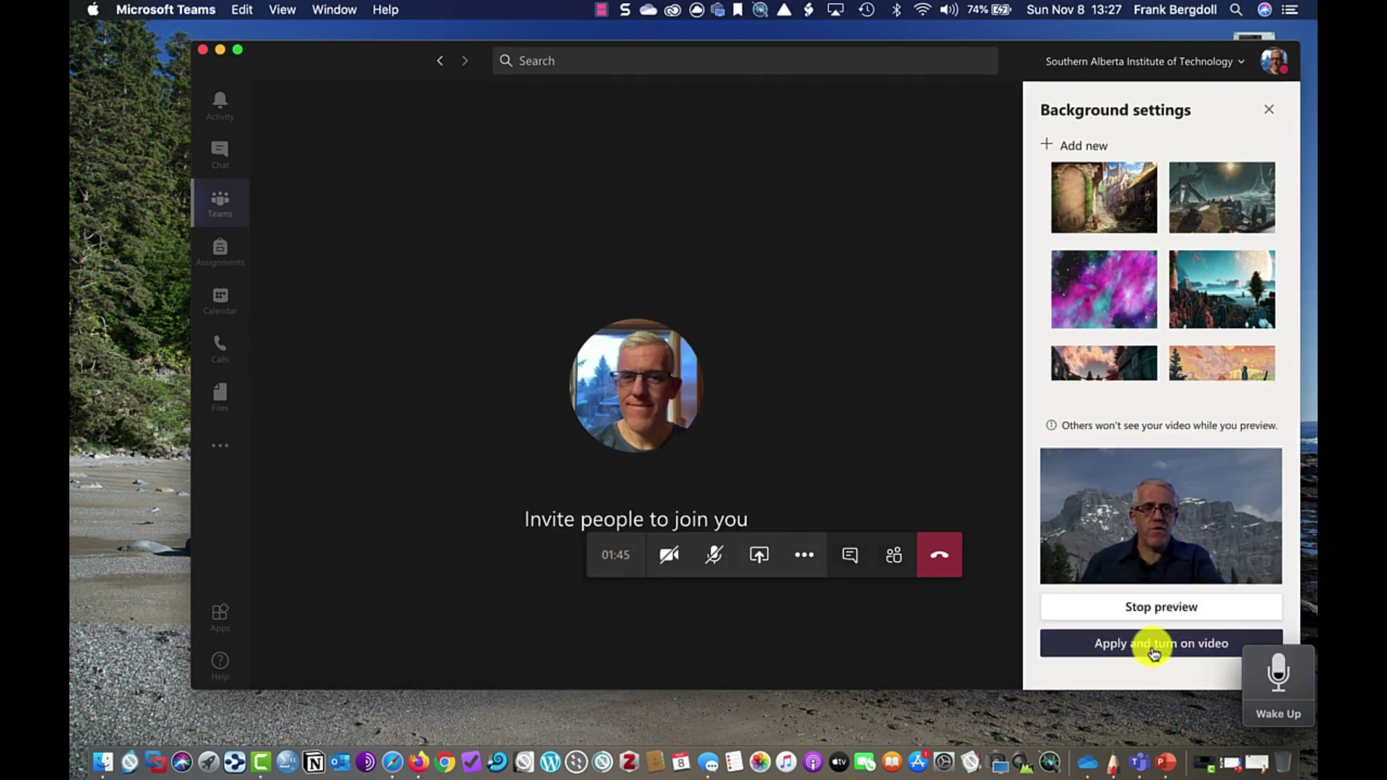
left_click(1154, 646)
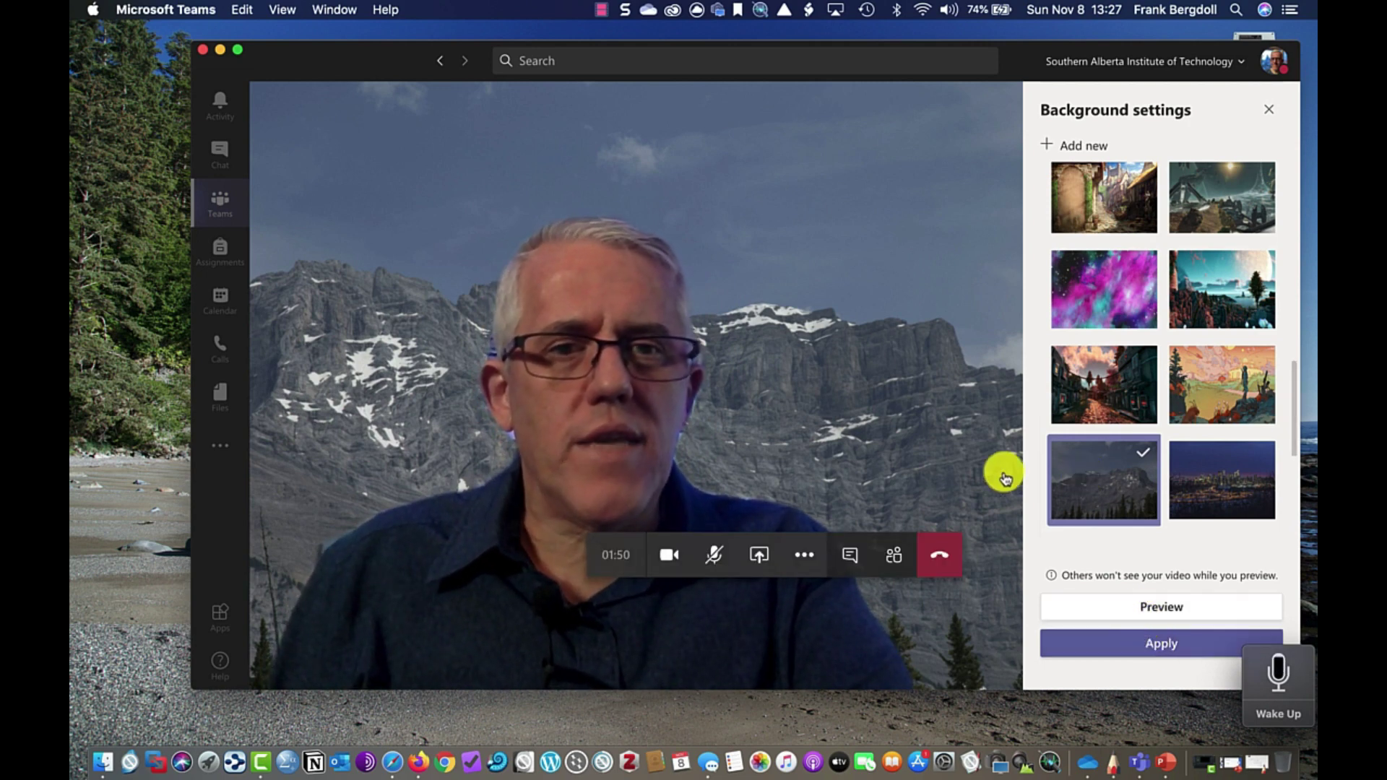
left_click(669, 558)
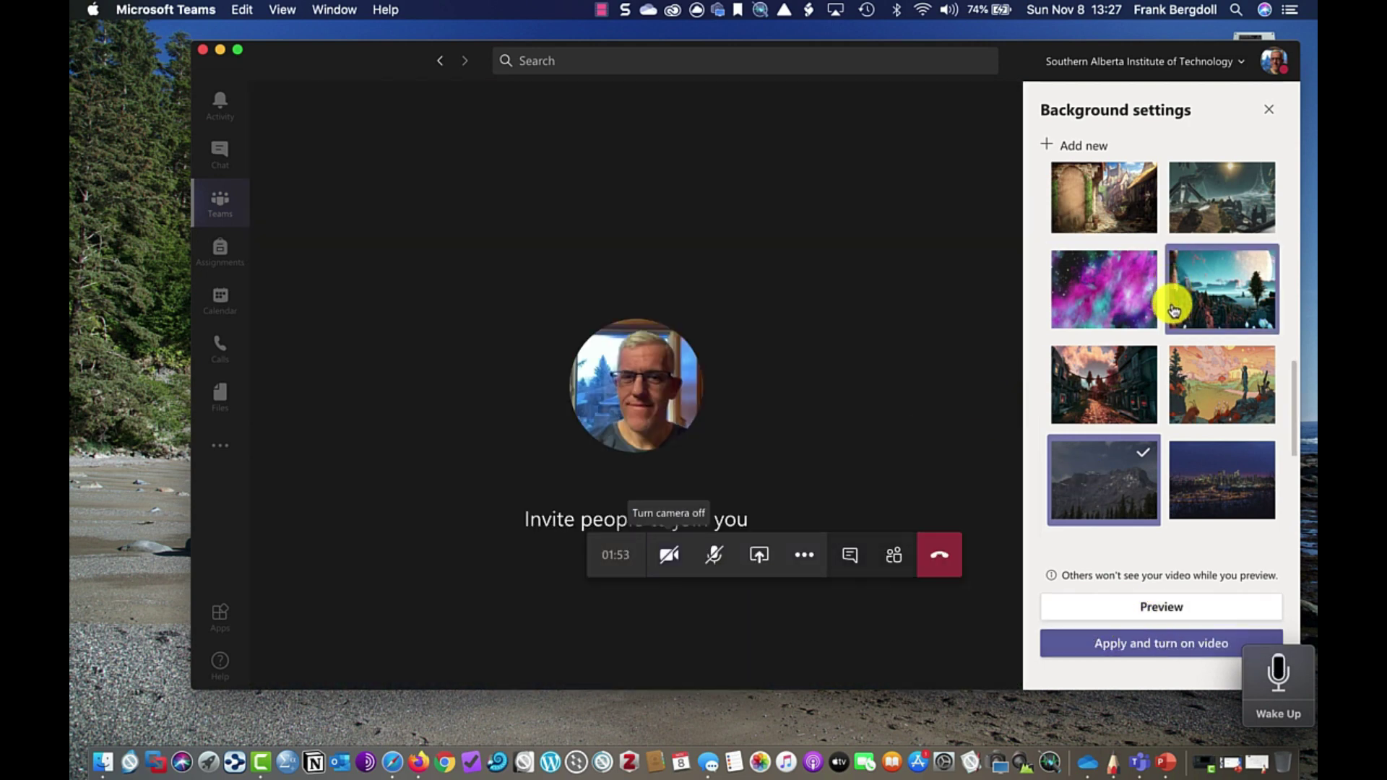
scroll(1175, 311, "up", 2)
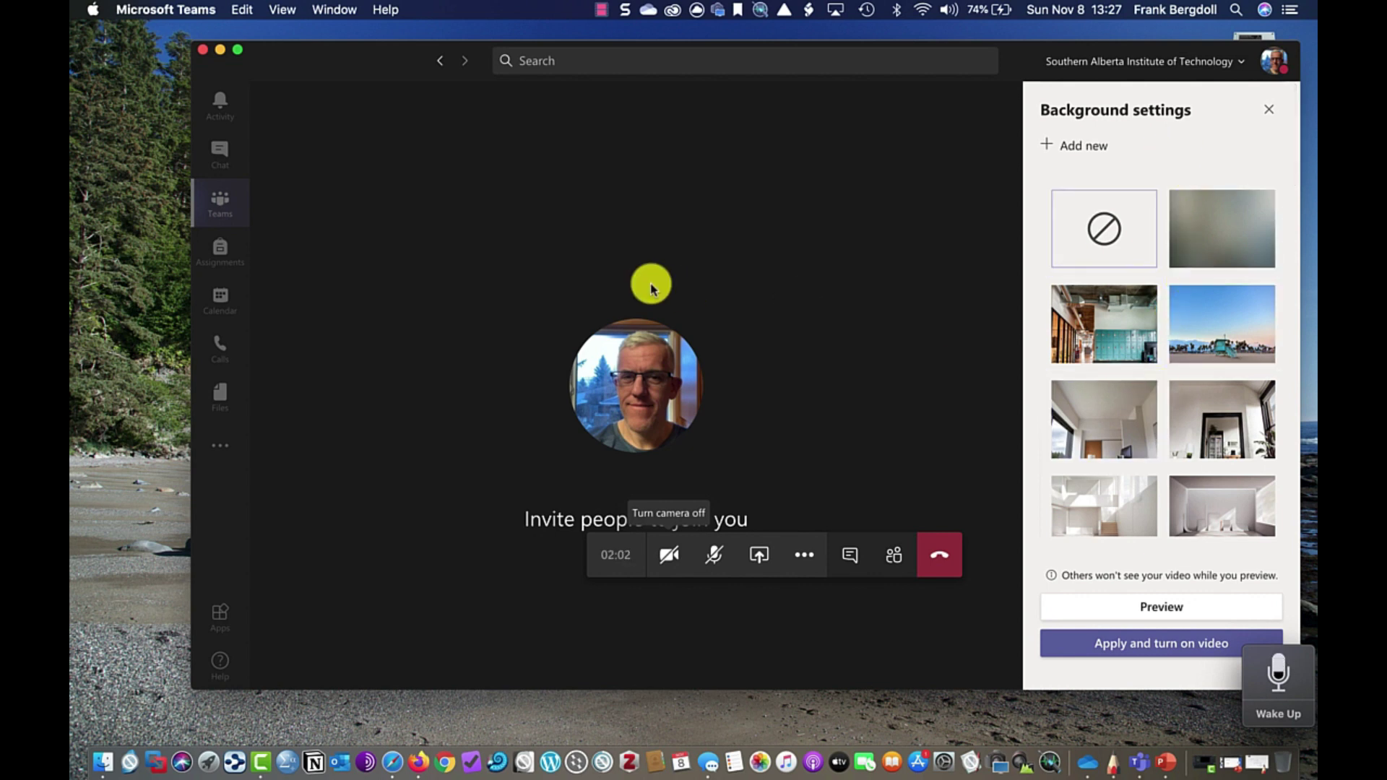
left_click(93, 10)
left_click(372, 188)
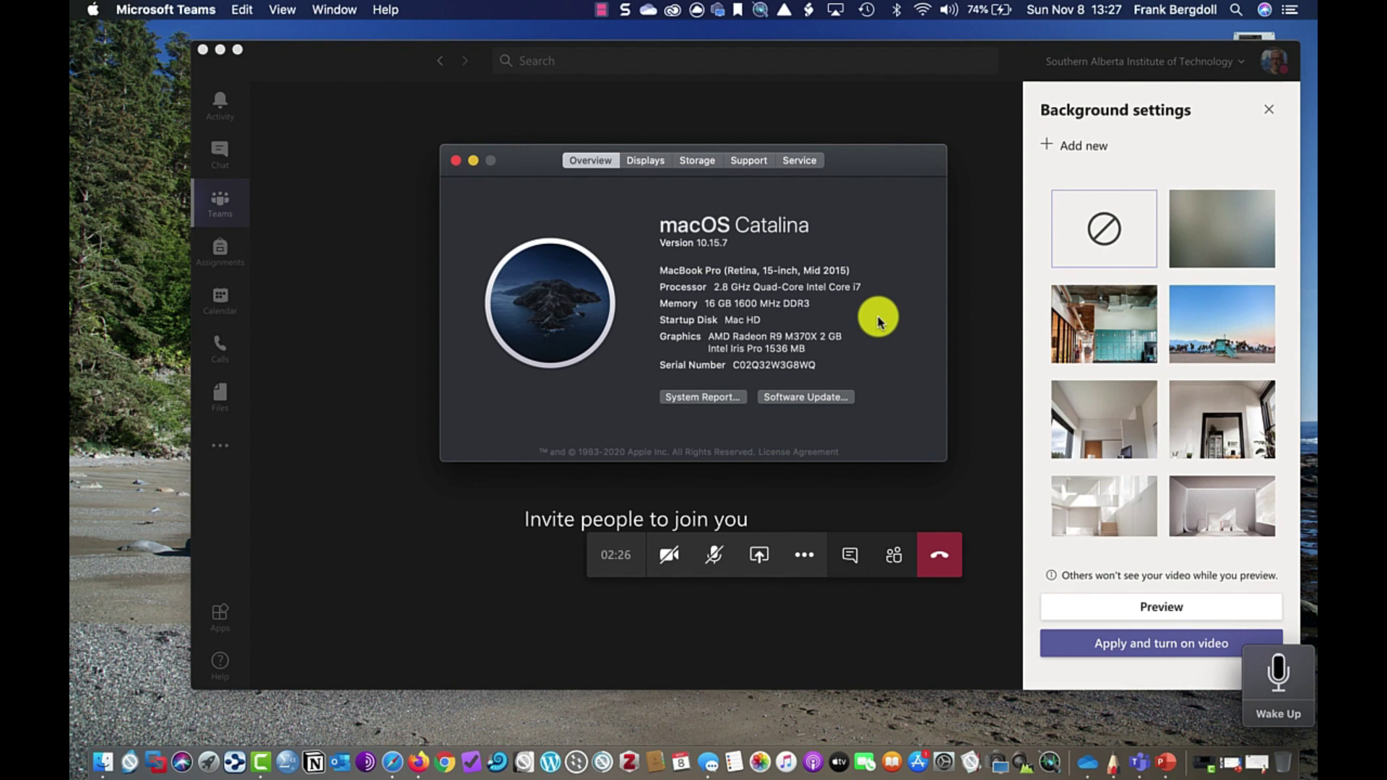
left_click(457, 161)
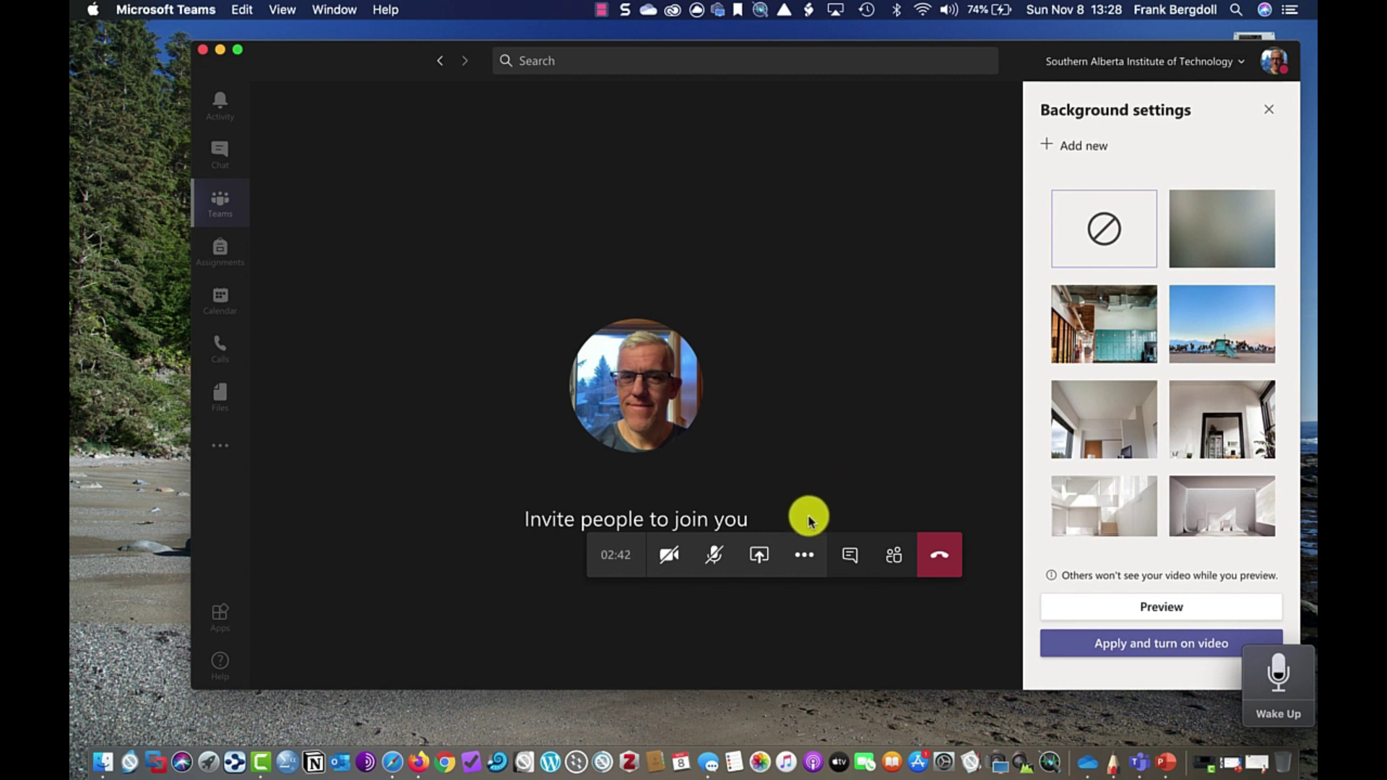
Step: Start a meeting recording from More actions, then stop it and confirm
left_click(805, 554)
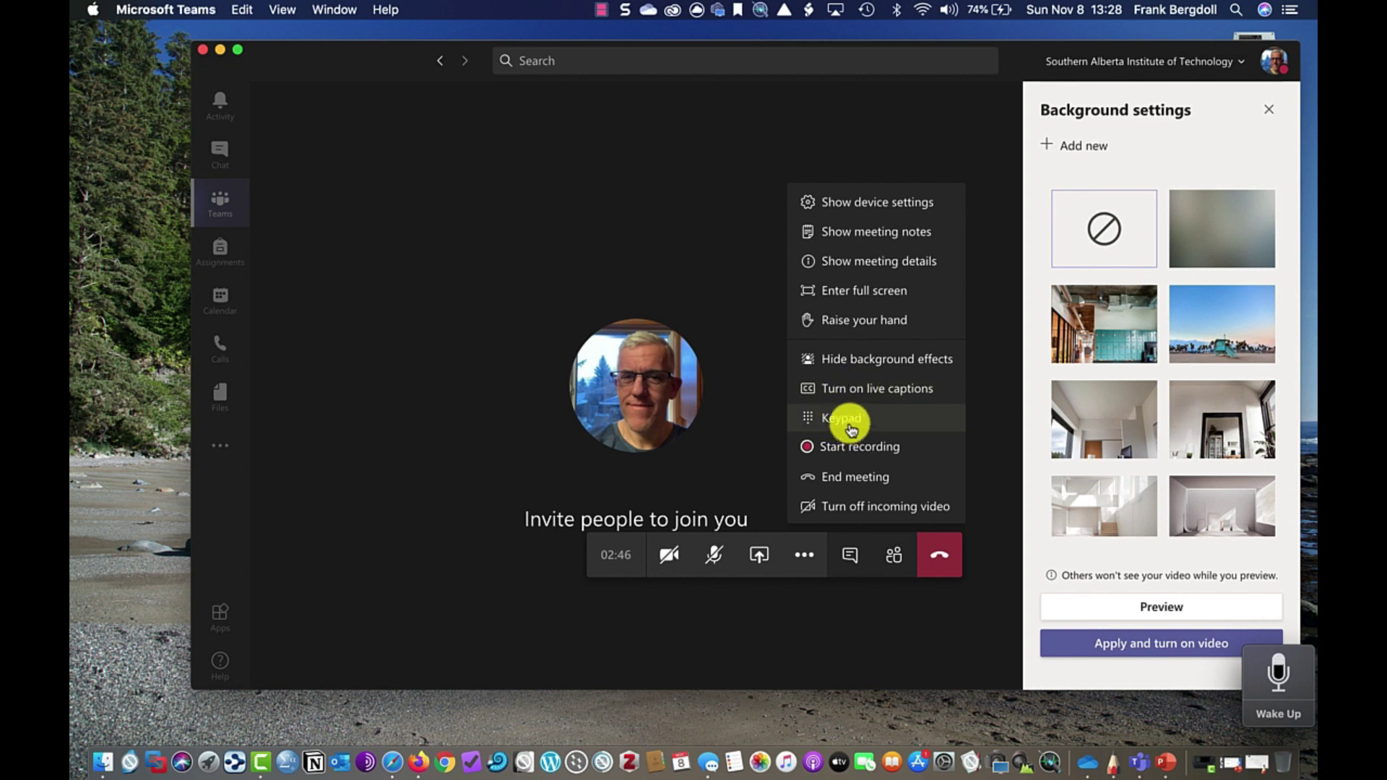
left_click(843, 446)
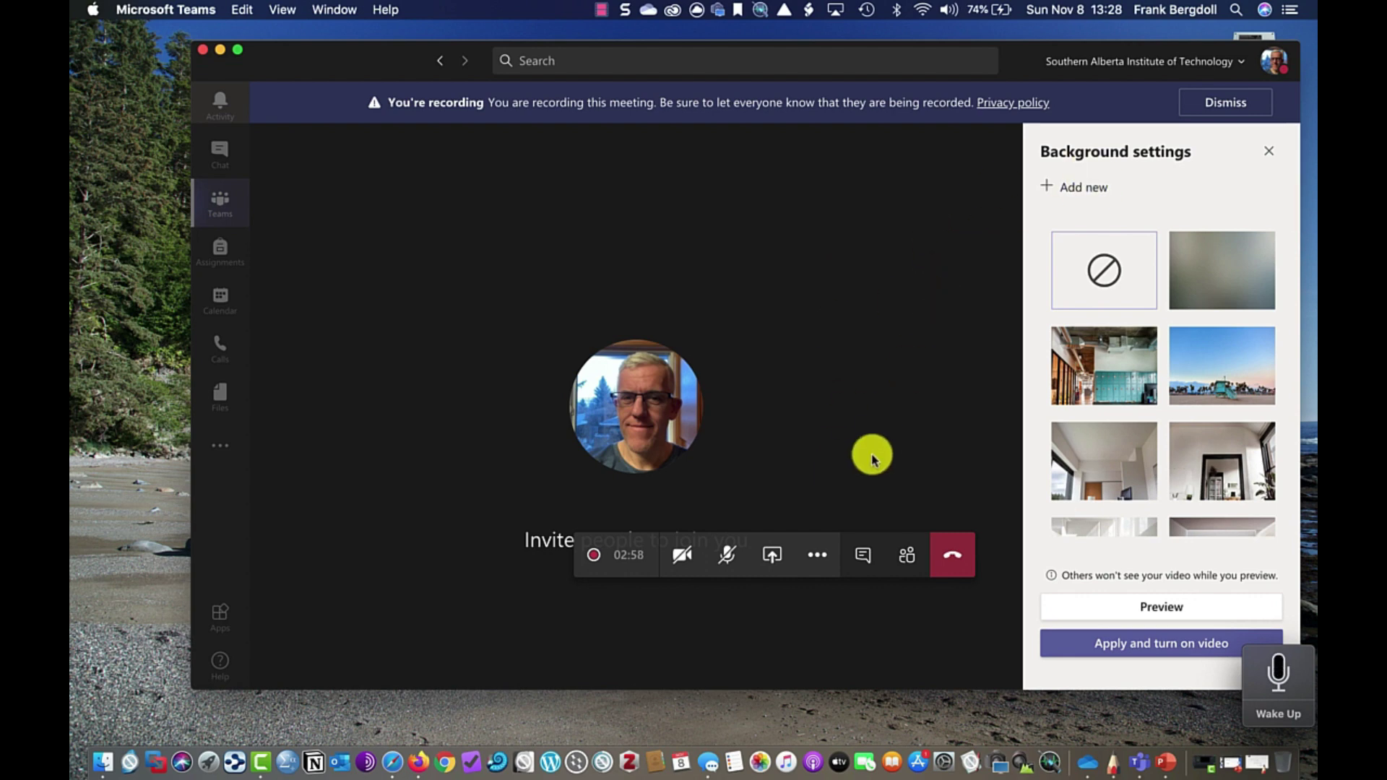
left_click(817, 554)
left_click(854, 452)
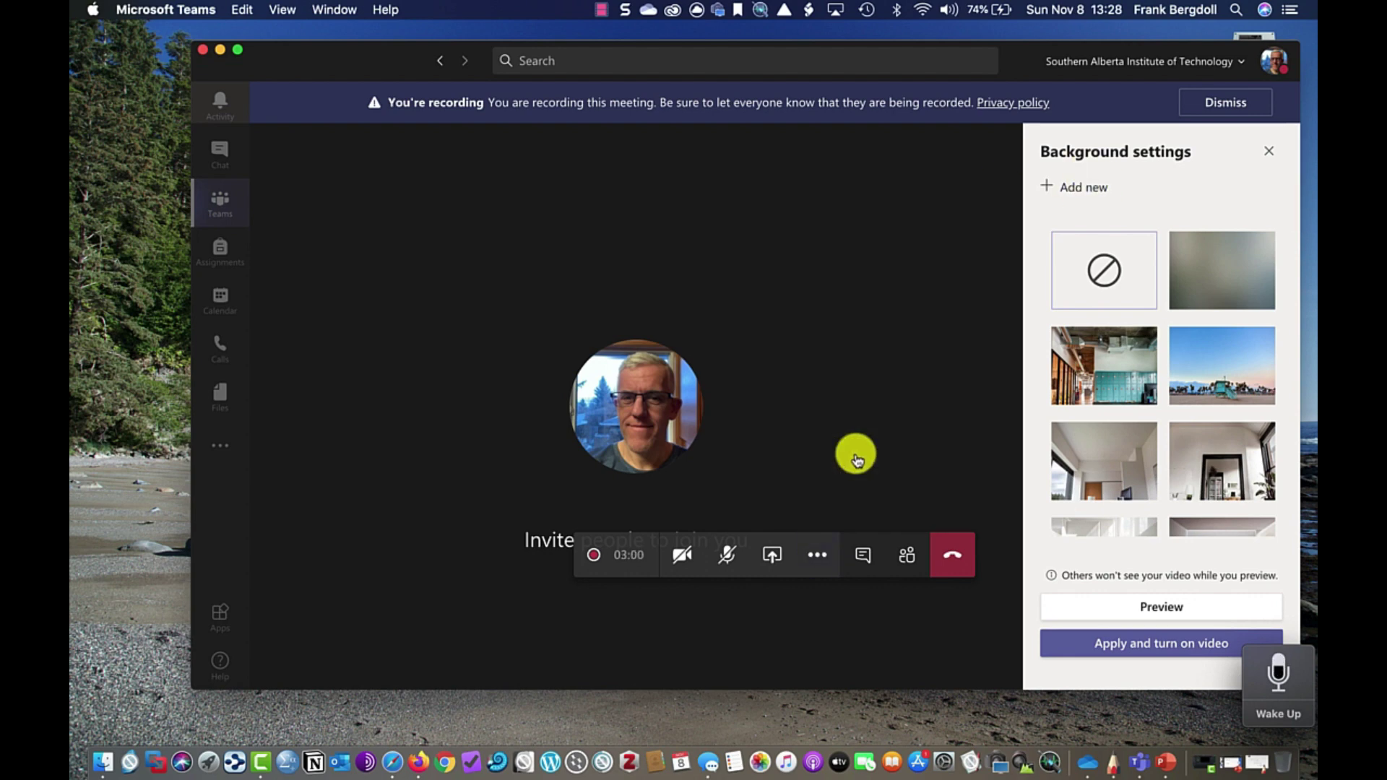
left_click(828, 399)
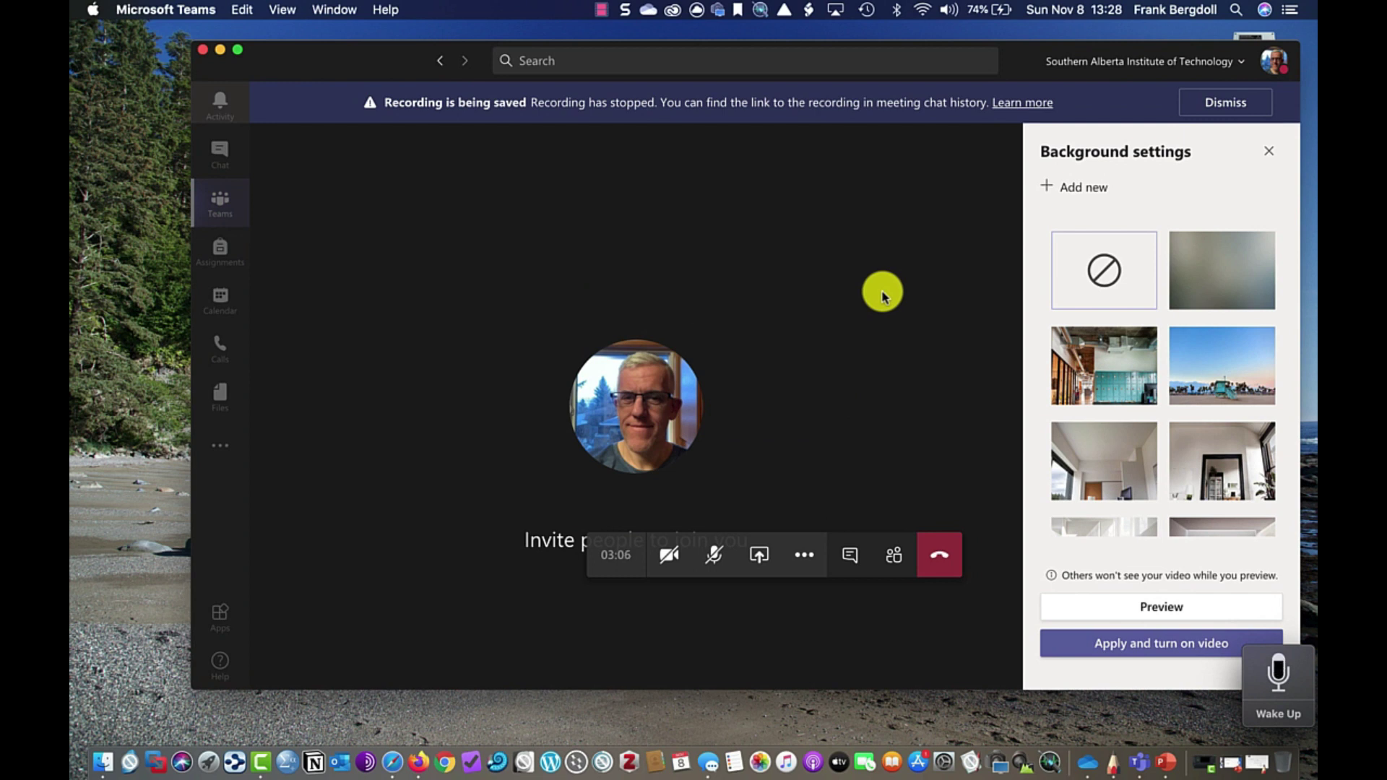
left_click(804, 554)
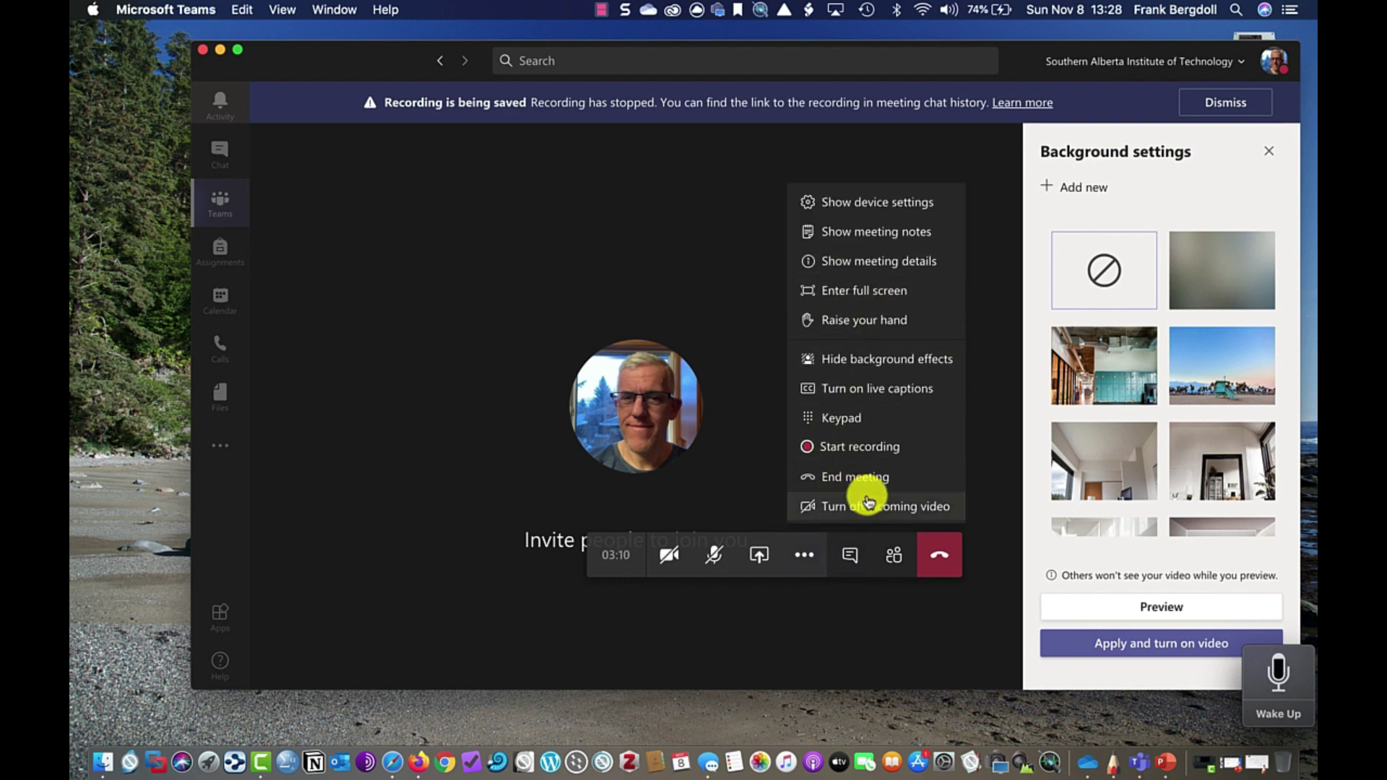
left_click(756, 489)
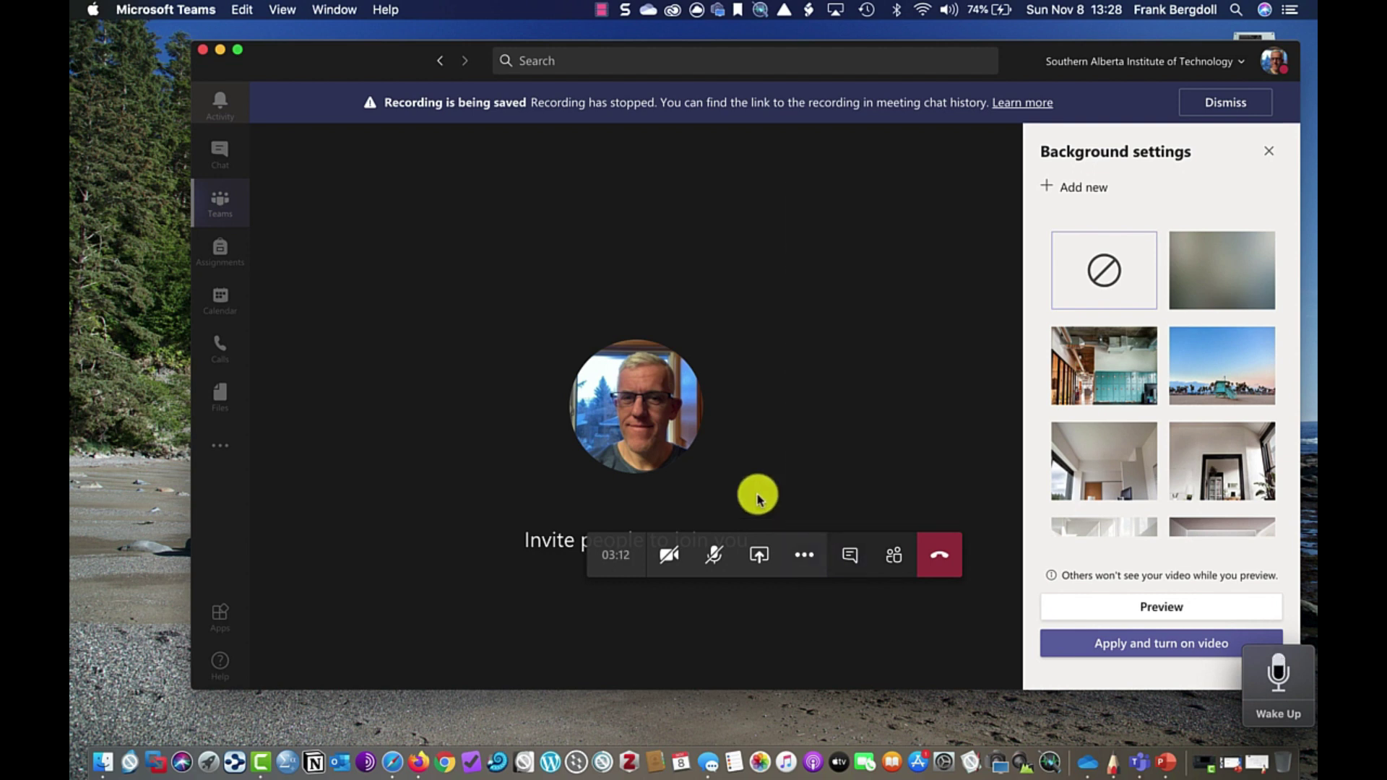
Step: Open the Share content tray from the call toolbar
left_click(763, 555)
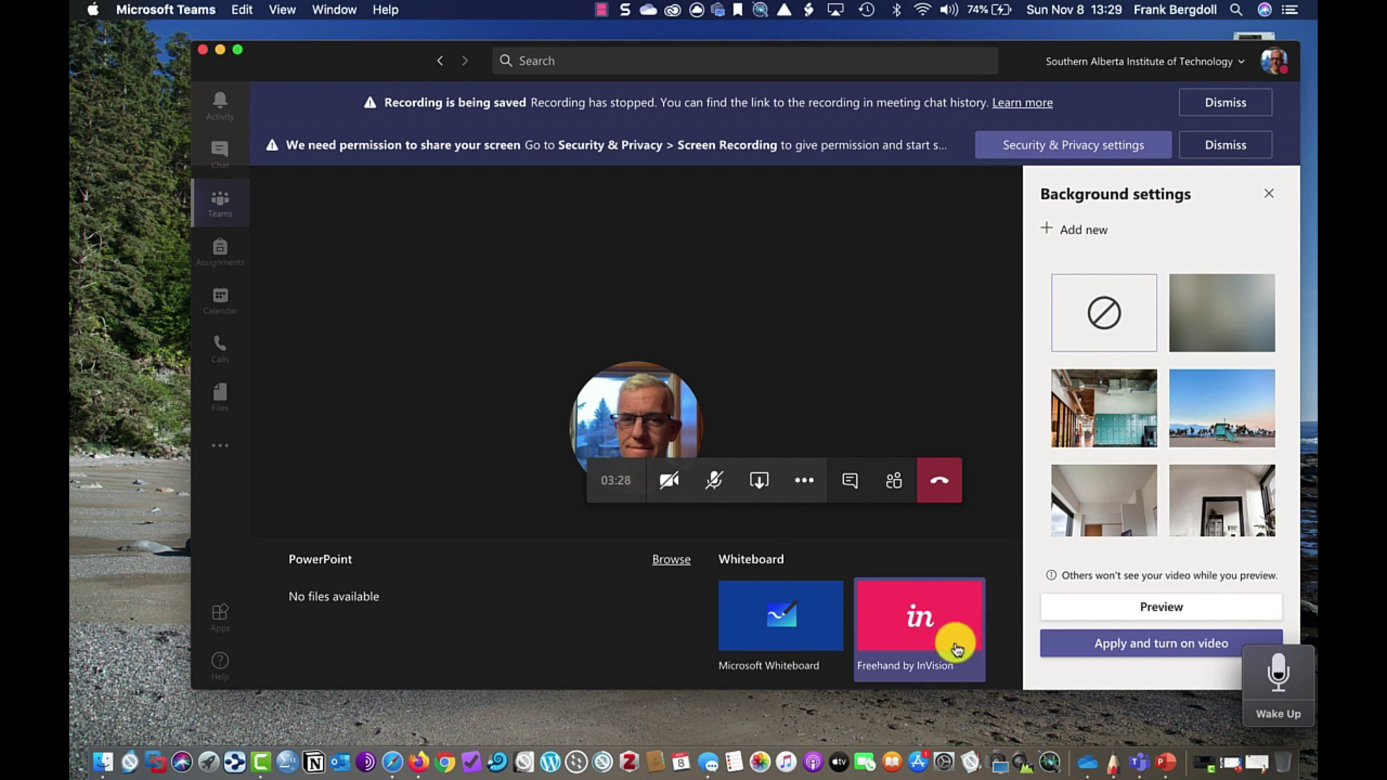
Step: Go to the International Space Station slide (slide 3) in PowerPoint, then return to Teams
left_click(1164, 759)
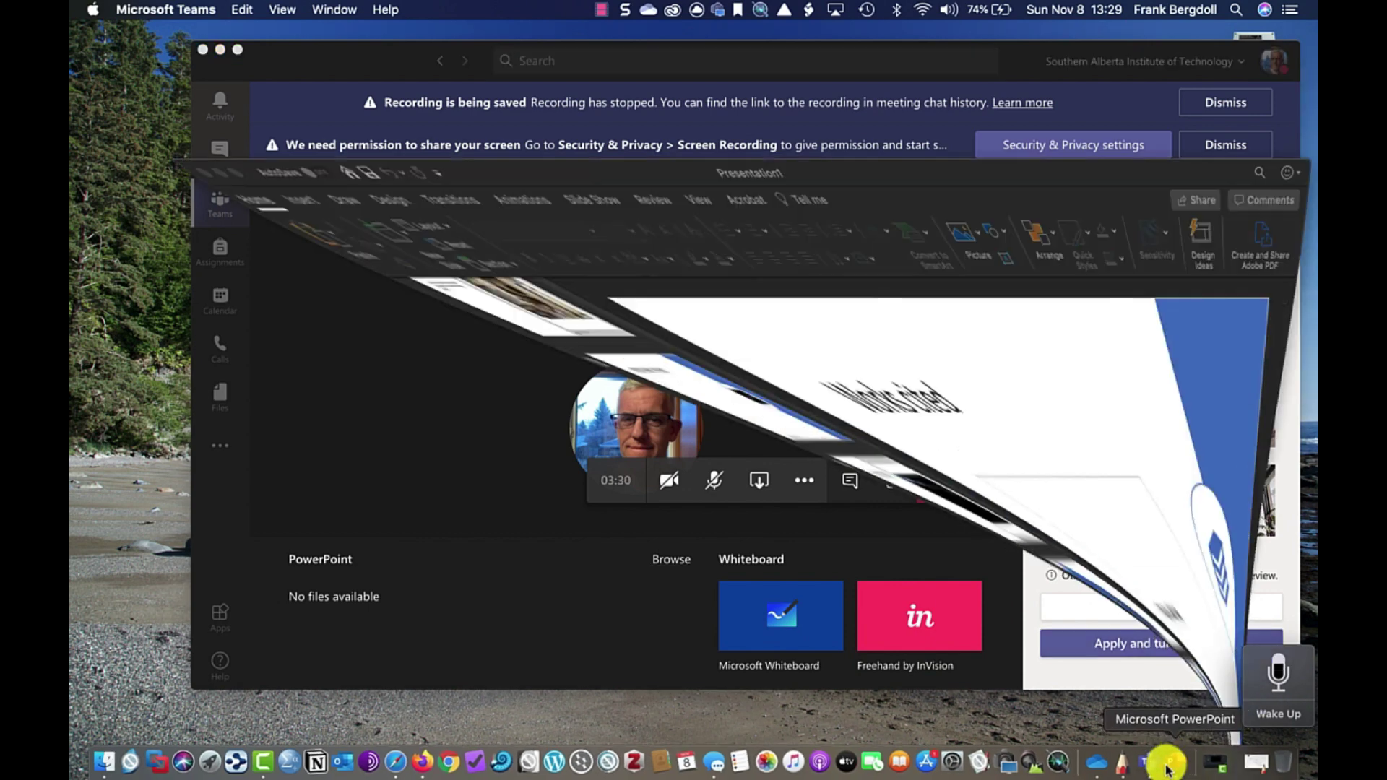
scroll(177, 282, "up", 15)
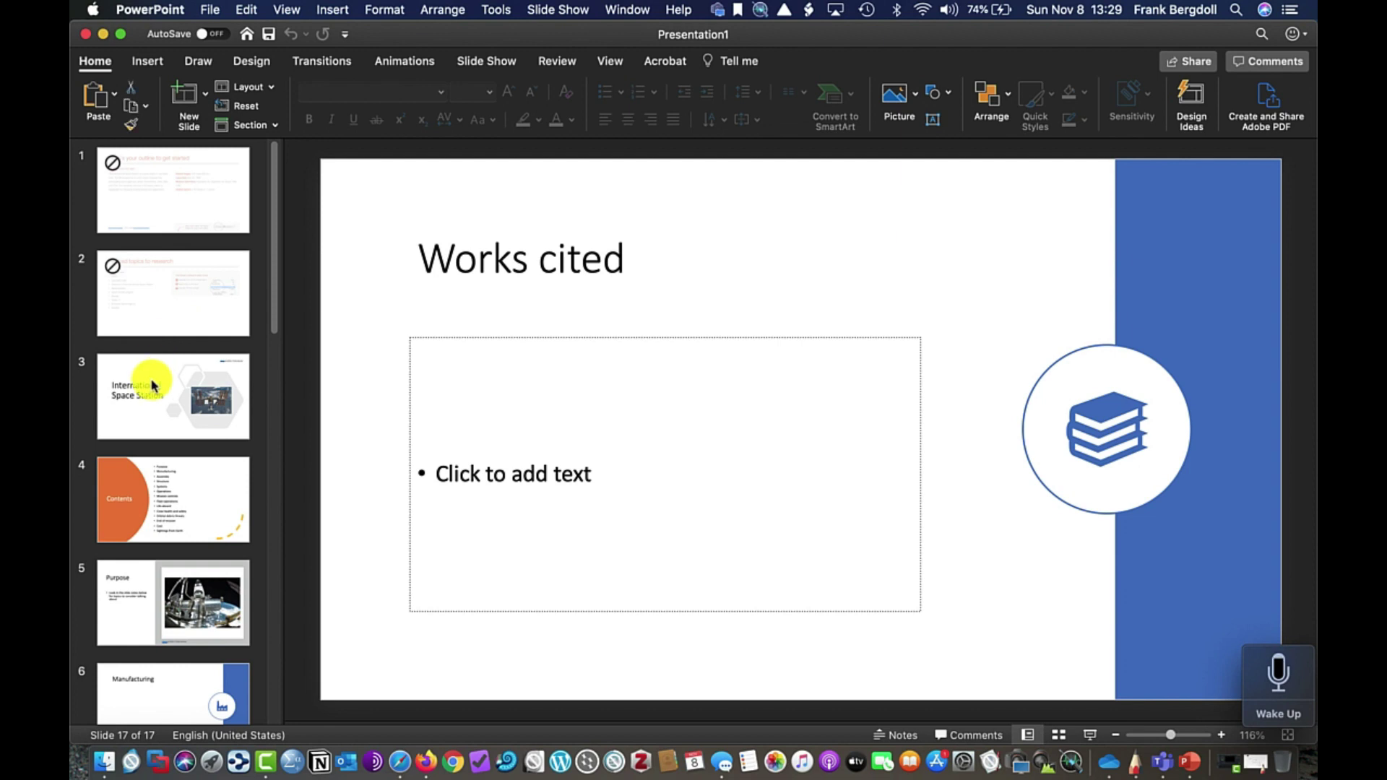
left_click(148, 381)
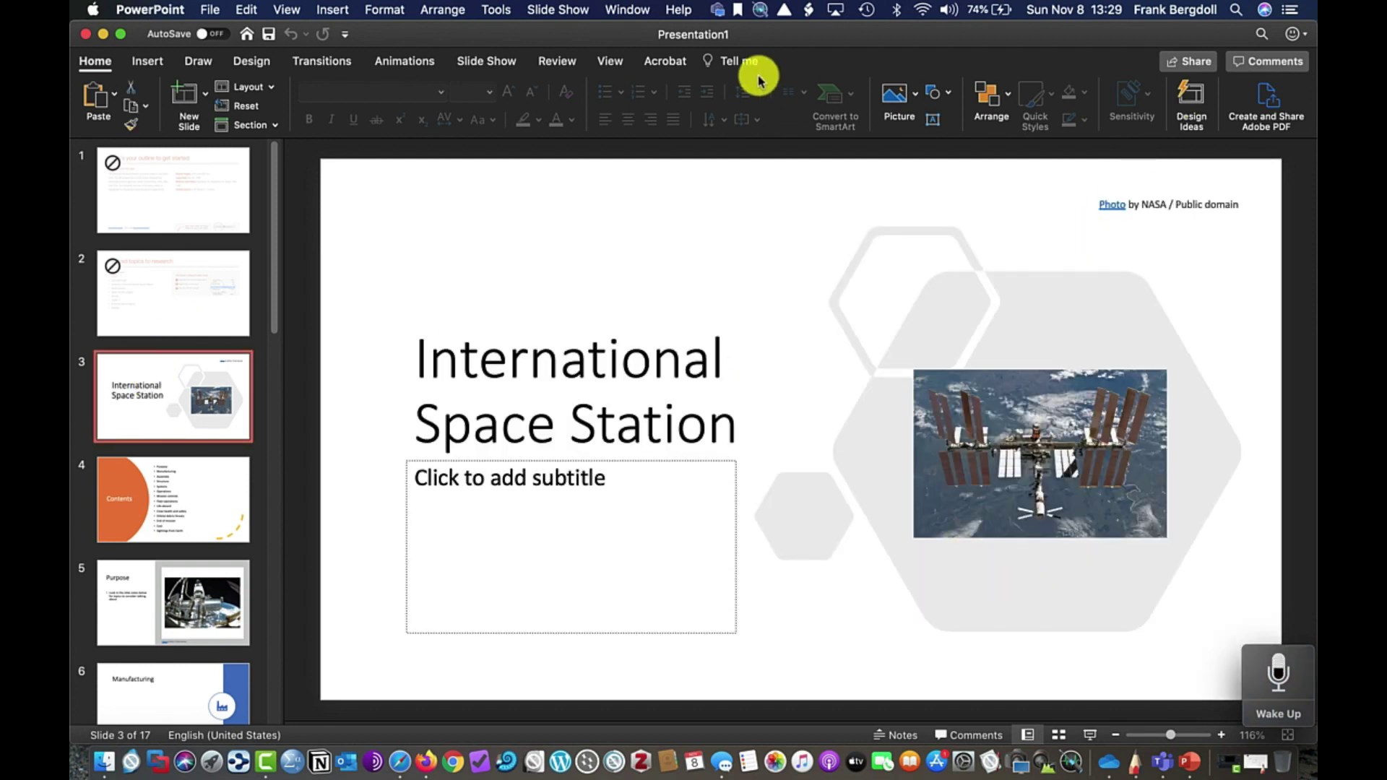
left_click(1159, 759)
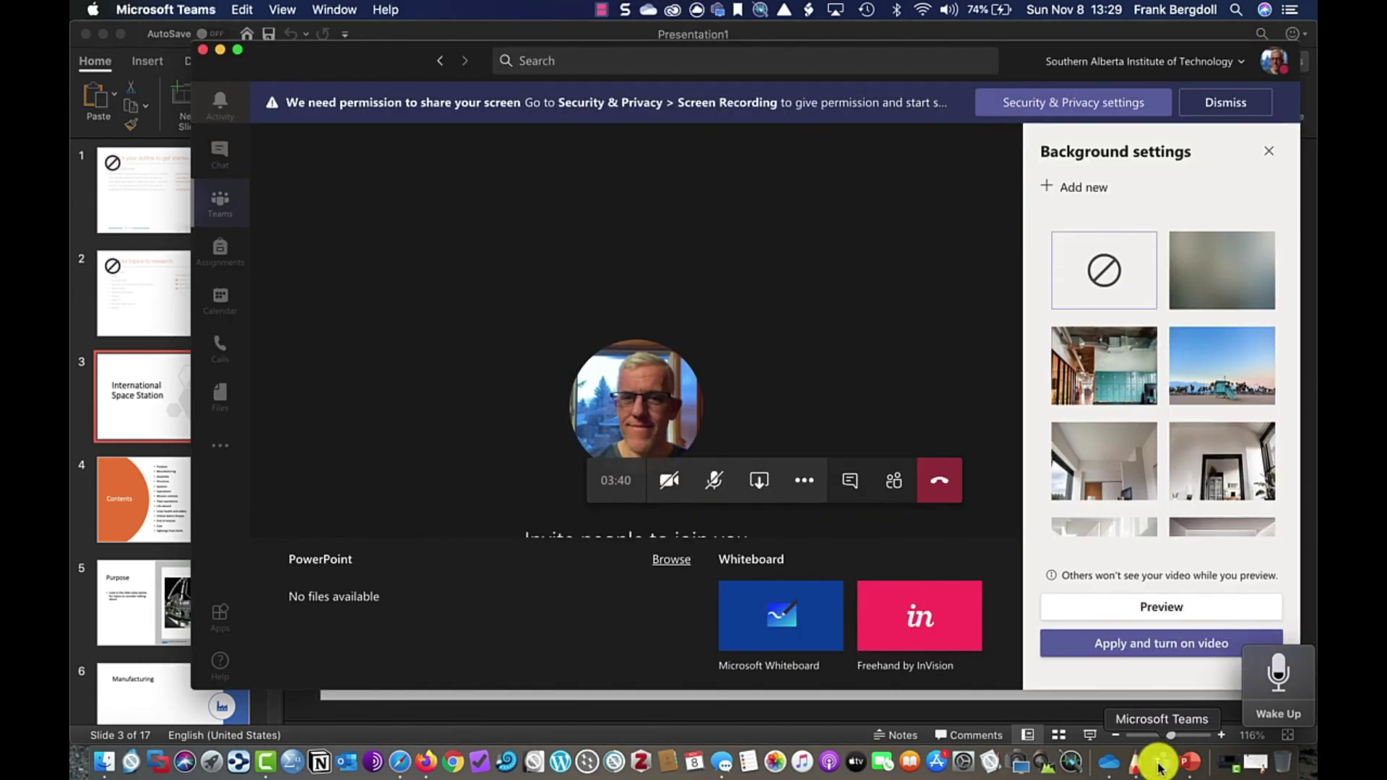
Step: Reopen the share tray and select the Presentation1 window to share
left_click(759, 483)
left_click(759, 555)
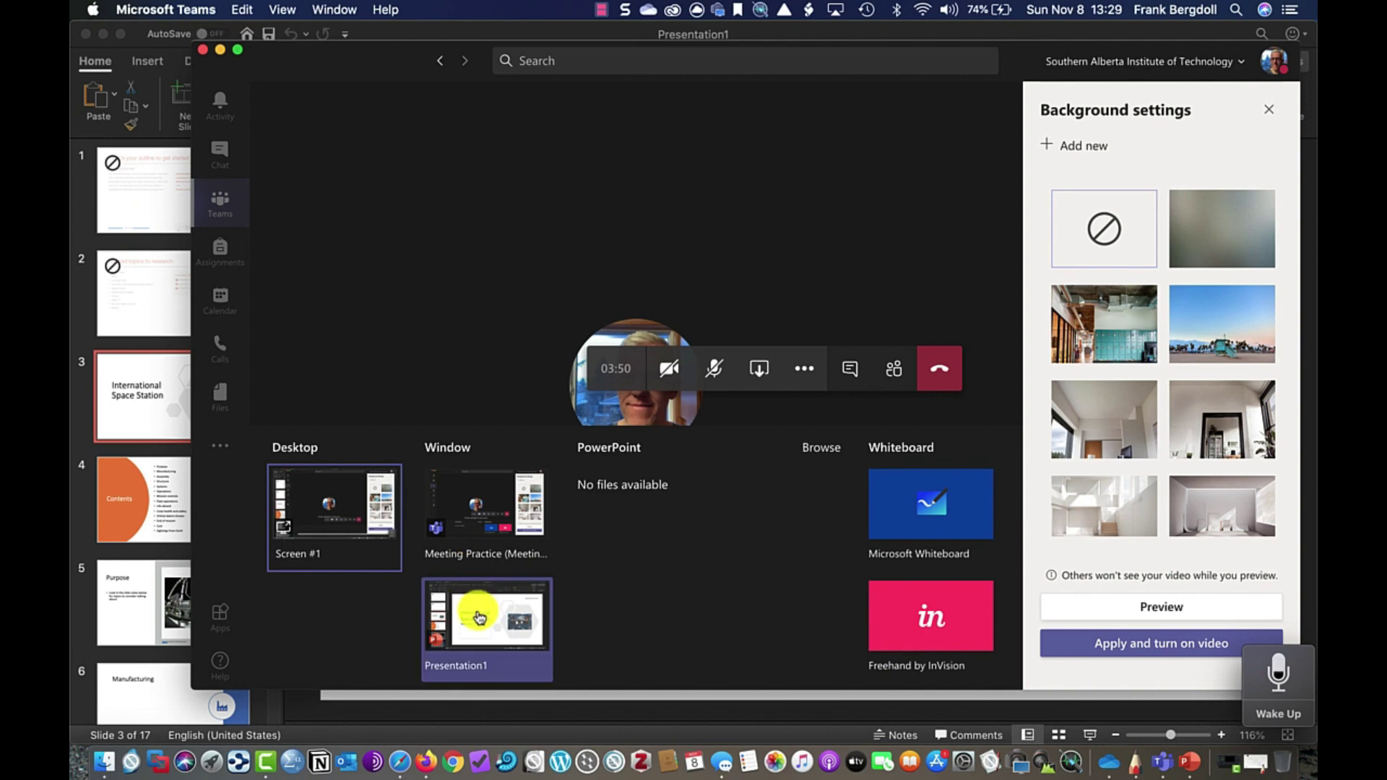
left_click(493, 624)
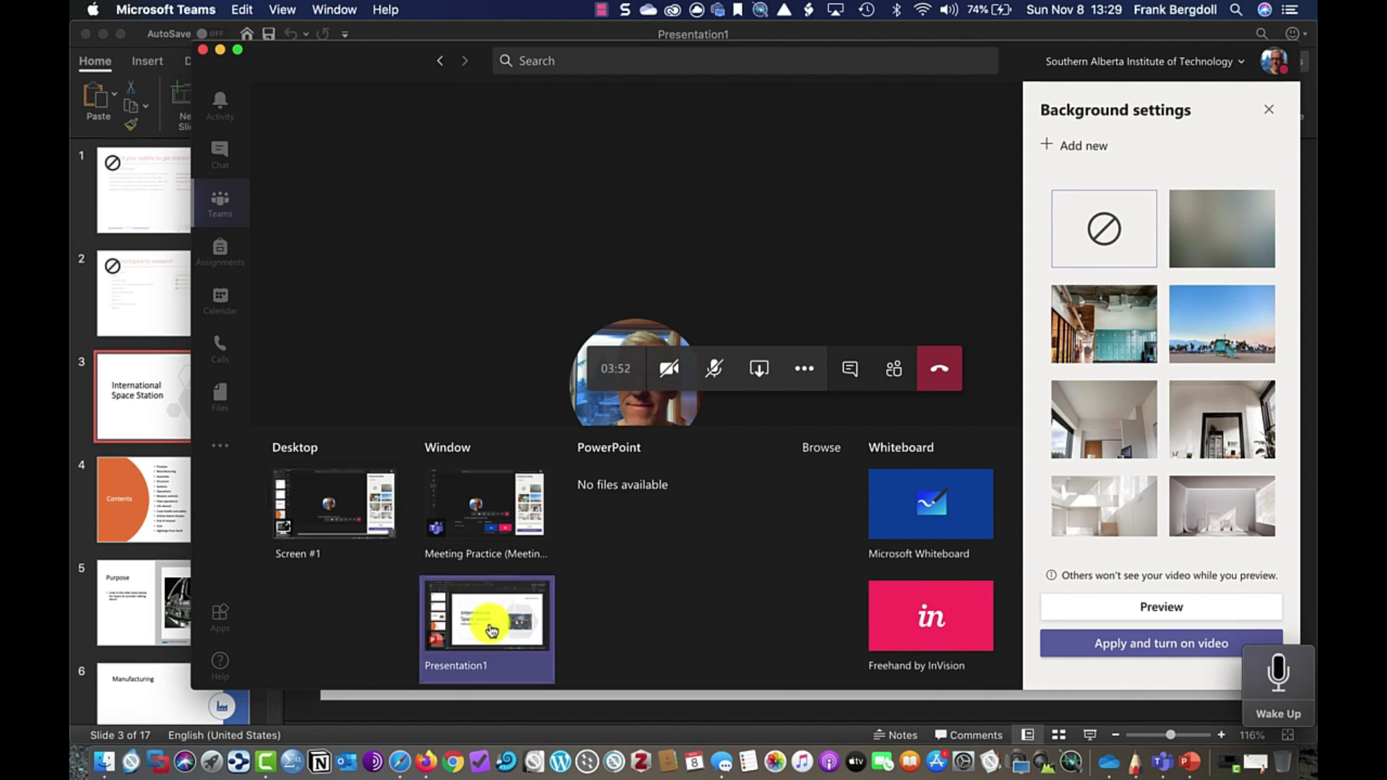